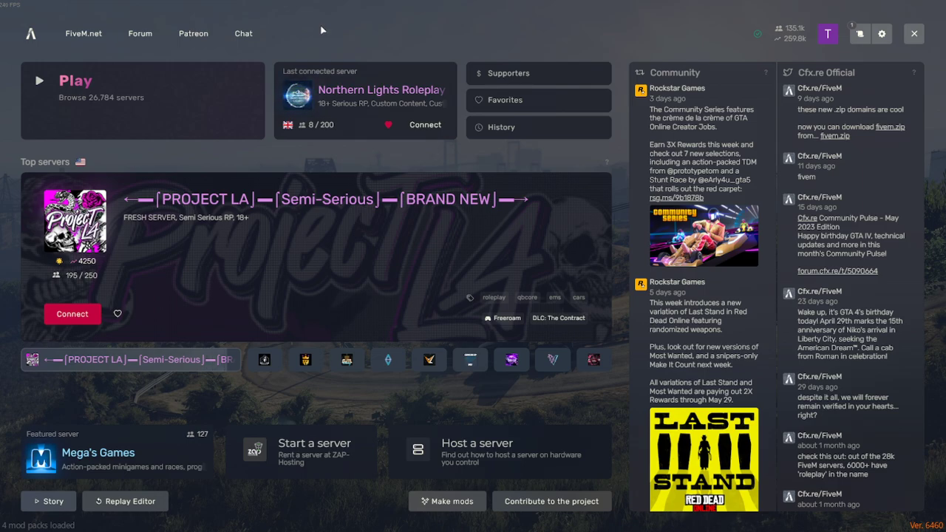
Step: Check the console messages and view the Game settings with the update channel options, closing both
key("F8")
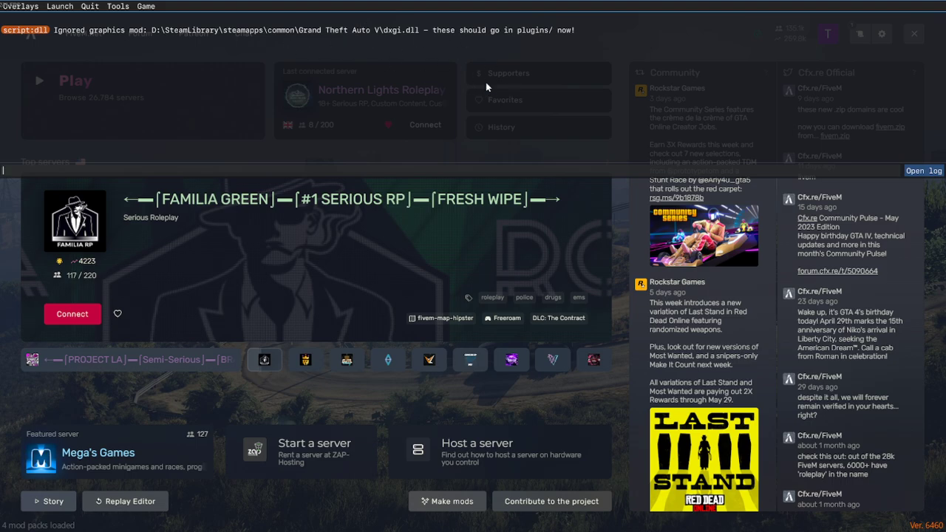
key("F8")
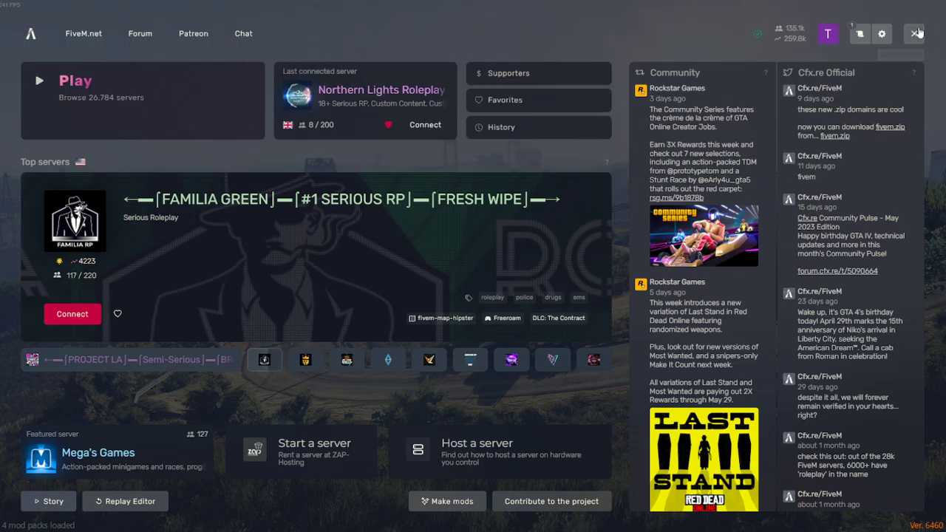
left_click(881, 35)
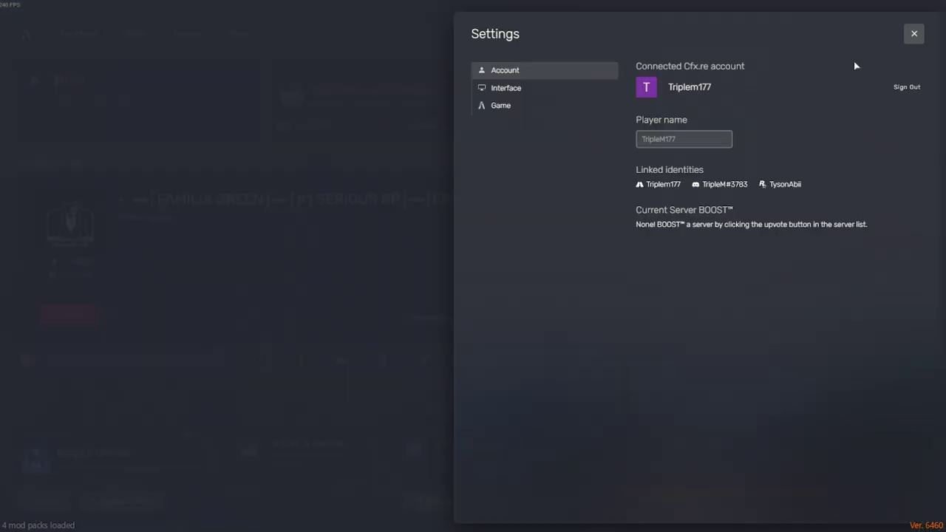
left_click(506, 111)
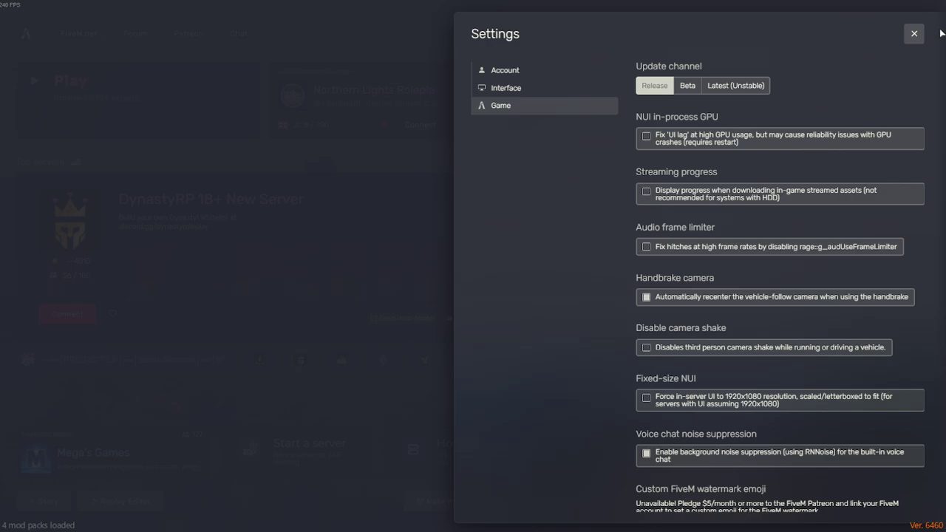
left_click(912, 33)
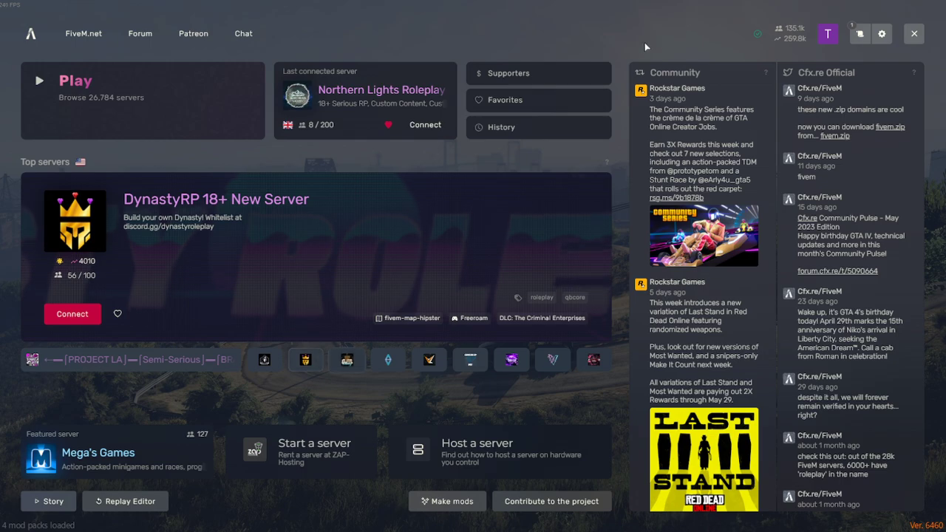
Step: Bring up the client console again to review its messages about the ignored graphics mod
key("F8")
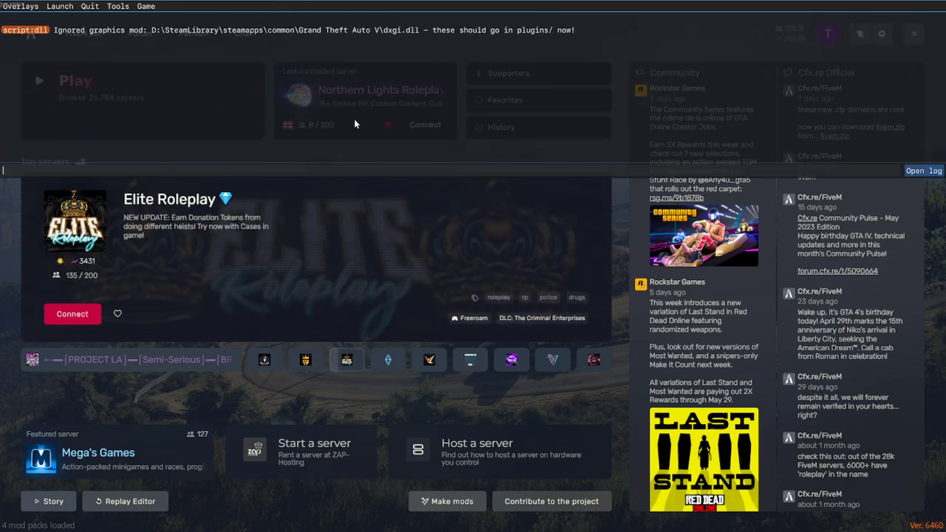
key("F8")
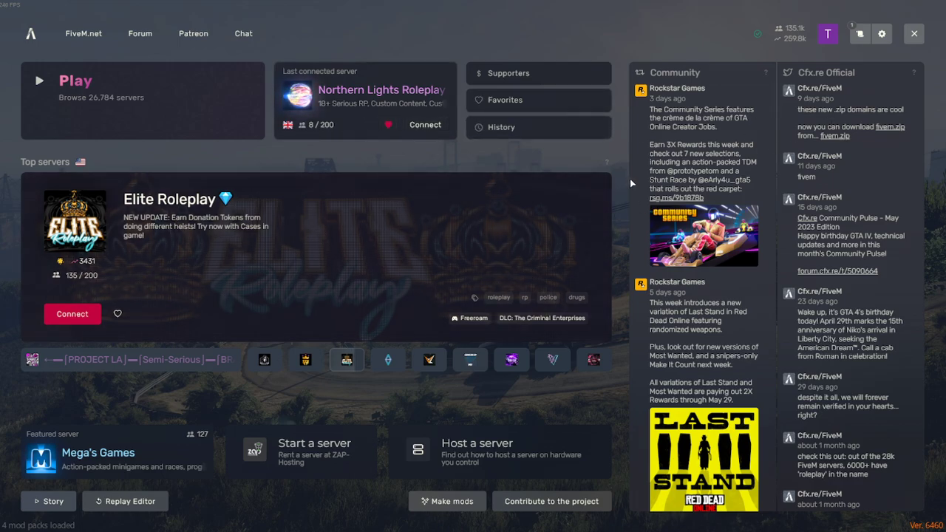
key("F8")
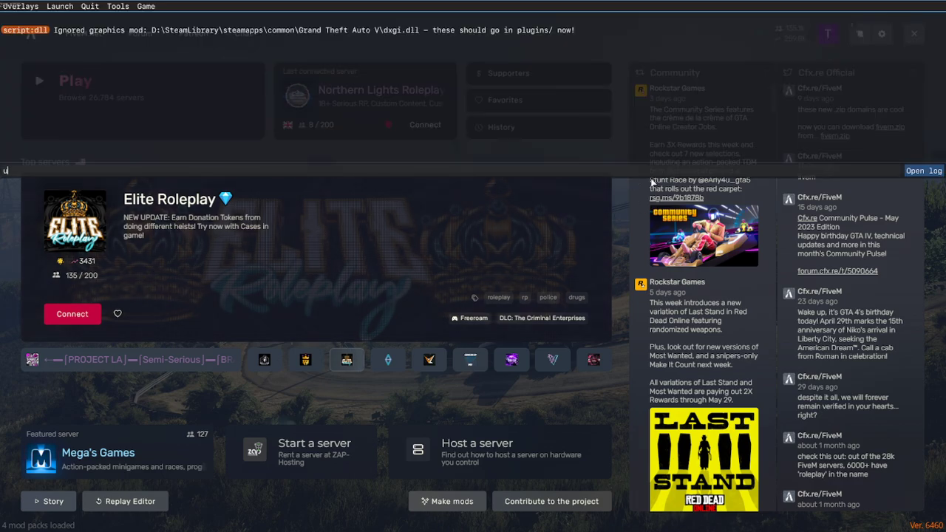
Step: Switch to the Windows desktop and open the %localappdata% folder through the Run app
key("alt+Tab")
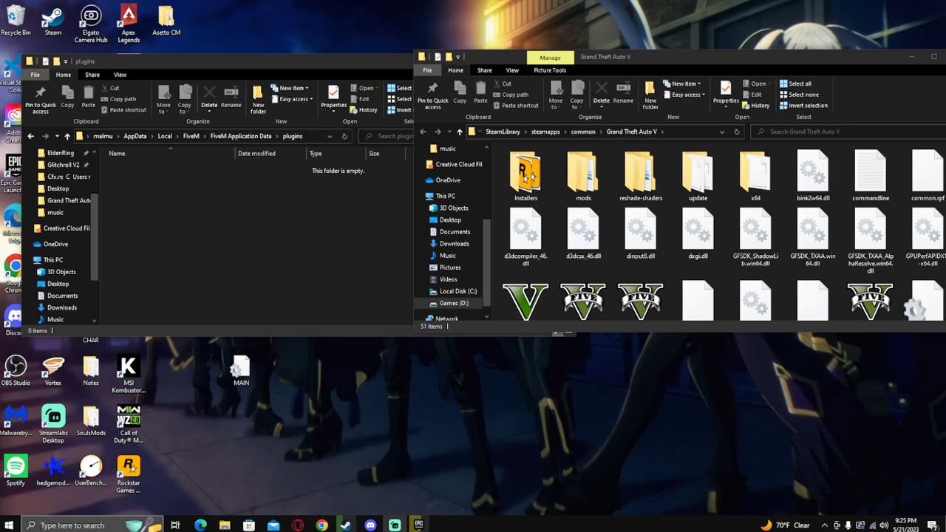
left_click(72, 526)
type("run")
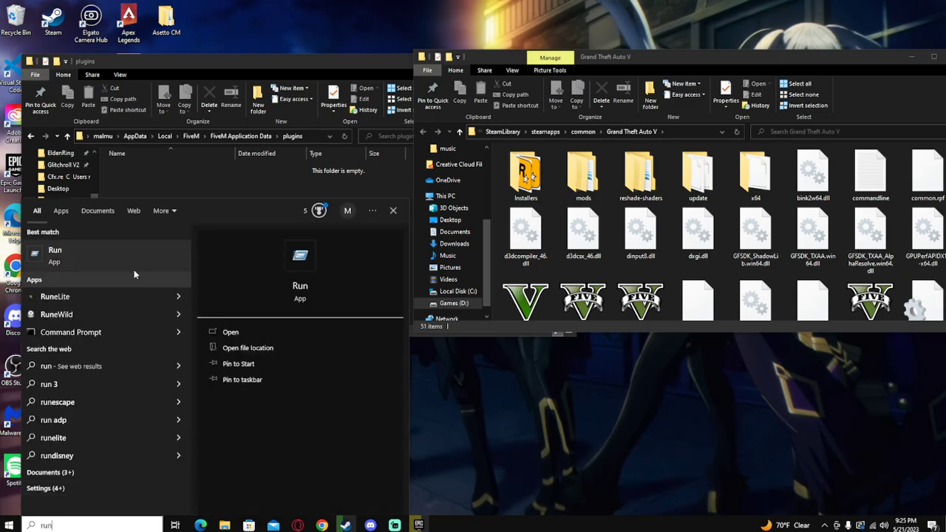
left_click(127, 271)
type("%localappdata%")
left_click(74, 500)
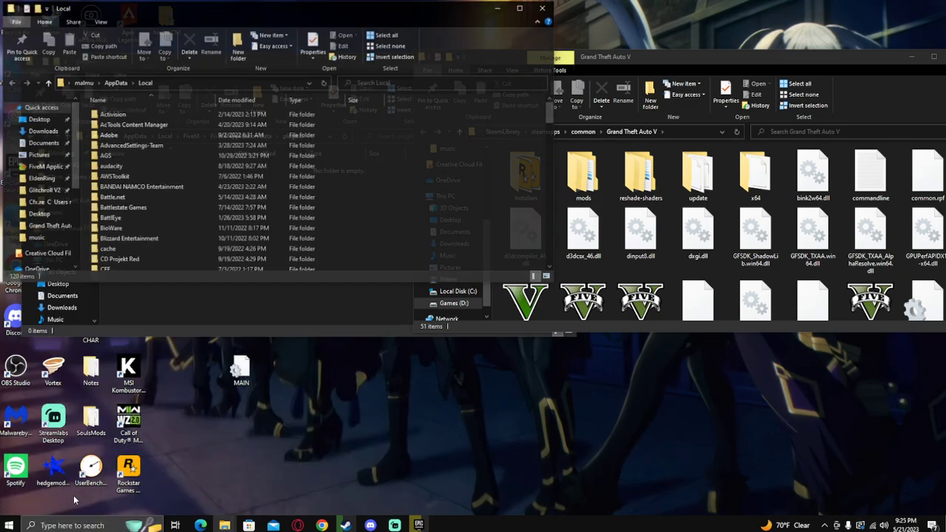
Step: View the FiveM Application Data folder inside the FiveM folder, and close that window
left_click(83, 523)
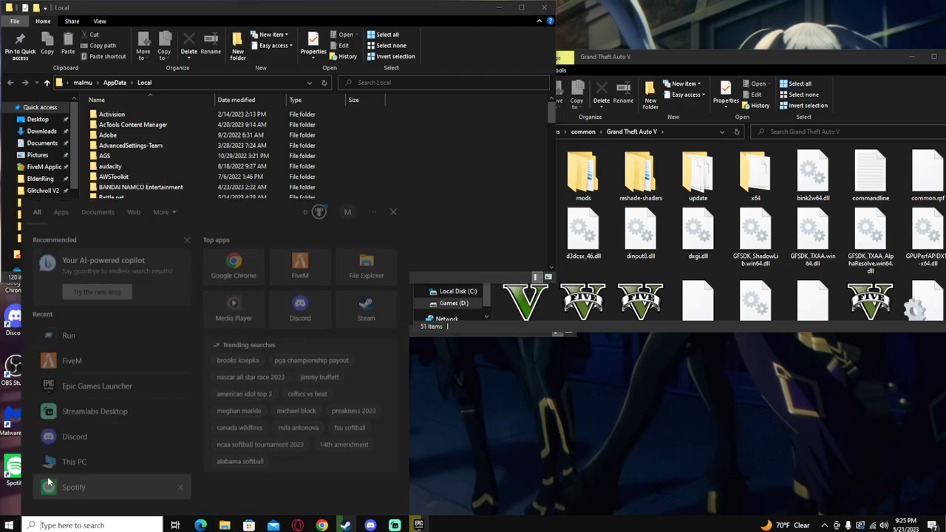
left_click(275, 16)
scroll(191, 235, "down", 5)
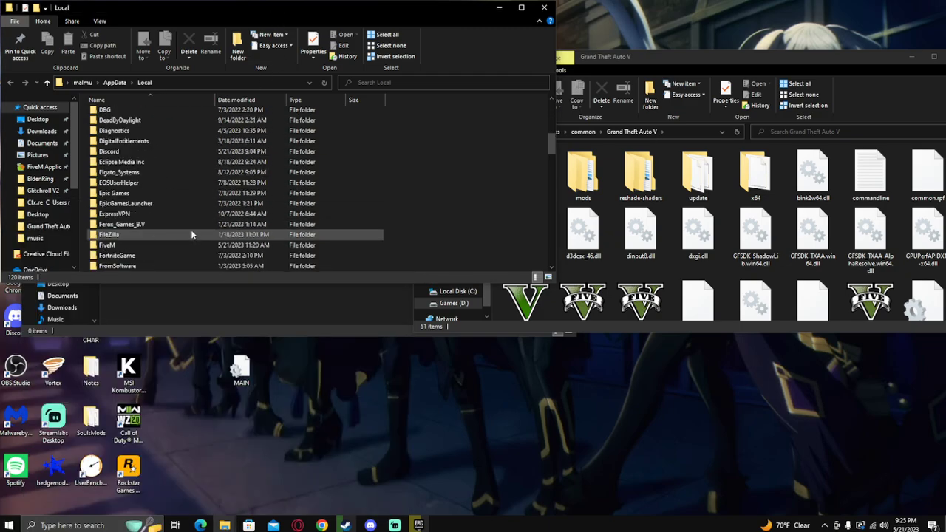
scroll(163, 214, "down", 2)
double_click(126, 185)
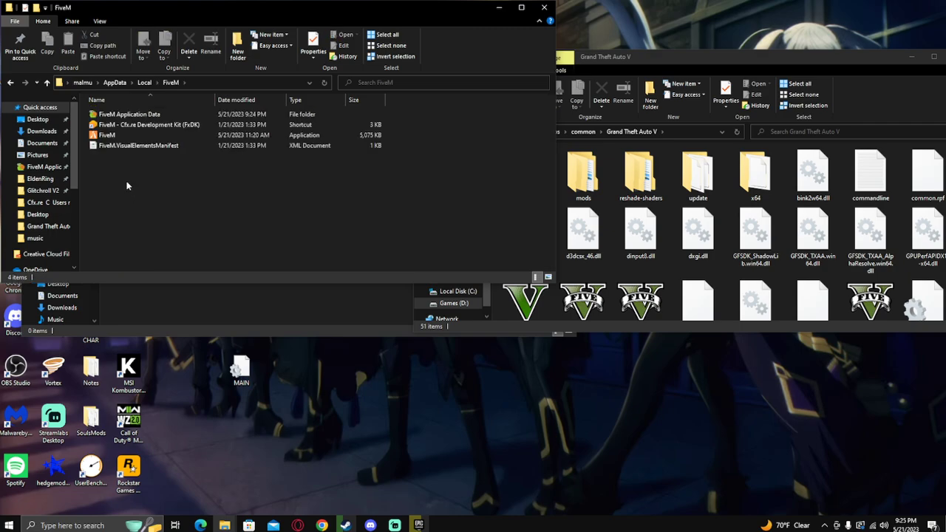
double_click(129, 114)
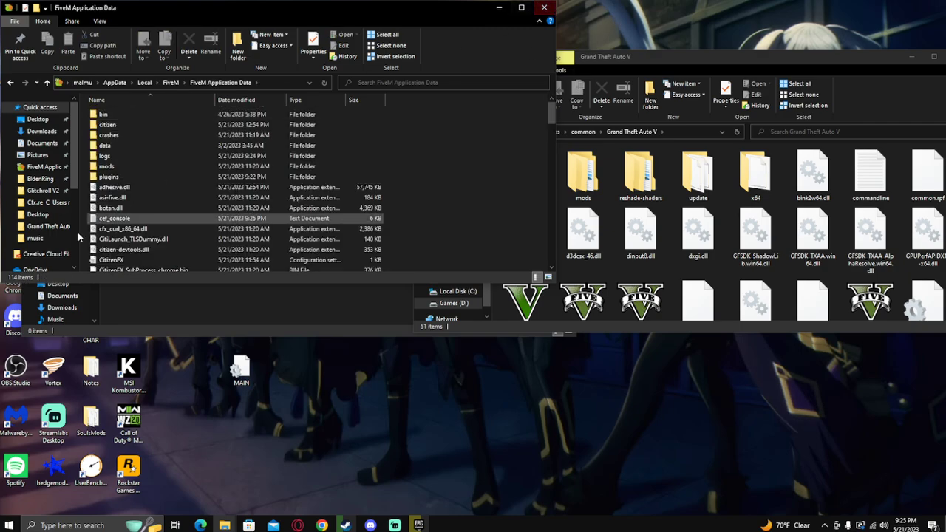
left_click(546, 7)
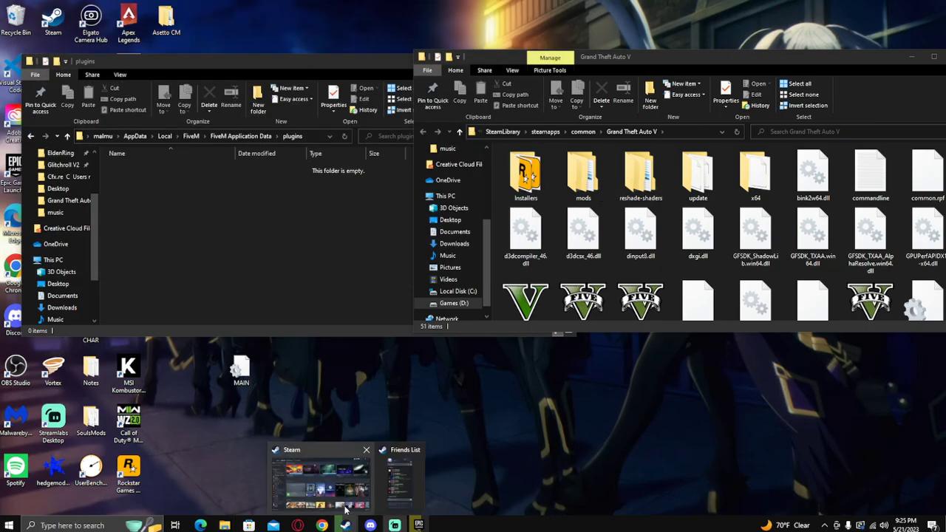
Step: Switch to Steam, view the Manage options for Grand Theft Auto V in the library, and minimize Steam
left_click(345, 509)
scroll(54, 346, "down", 10)
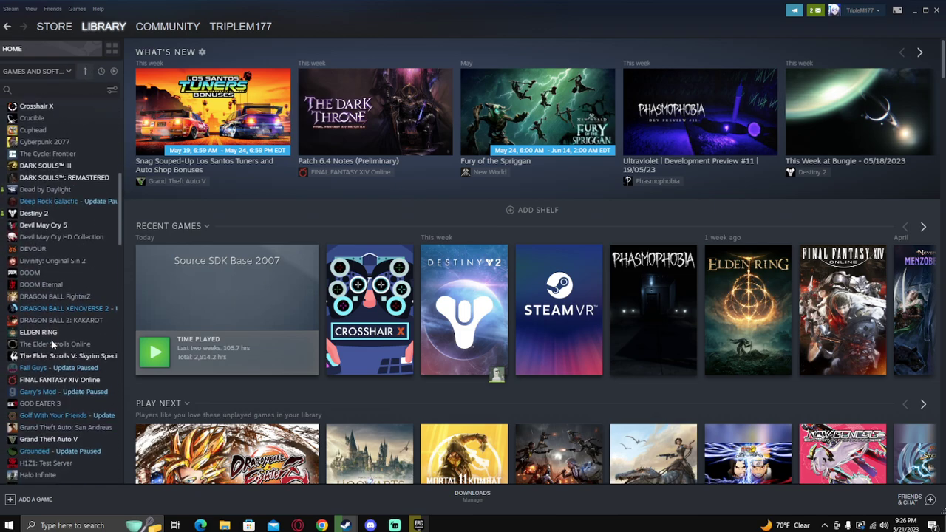
scroll(53, 346, "down", 2)
right_click(56, 353)
mouse_move(89, 403)
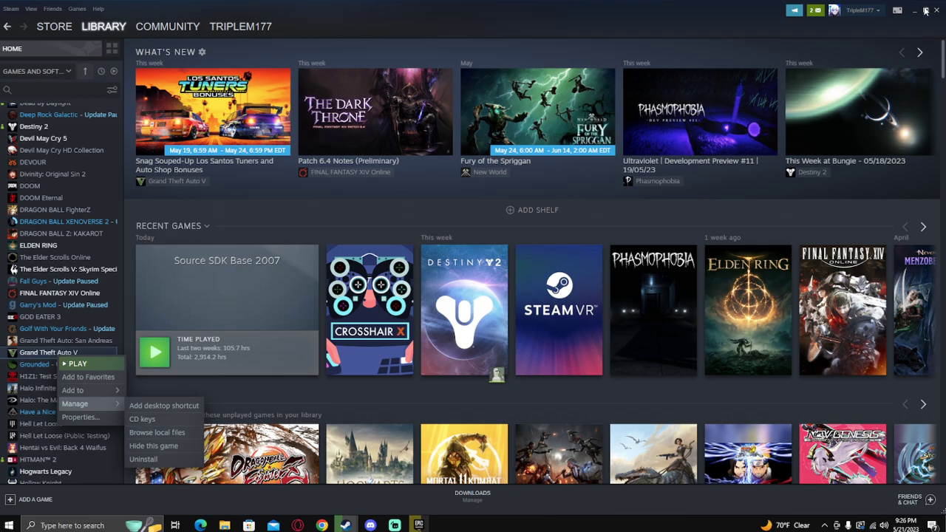
left_click(915, 10)
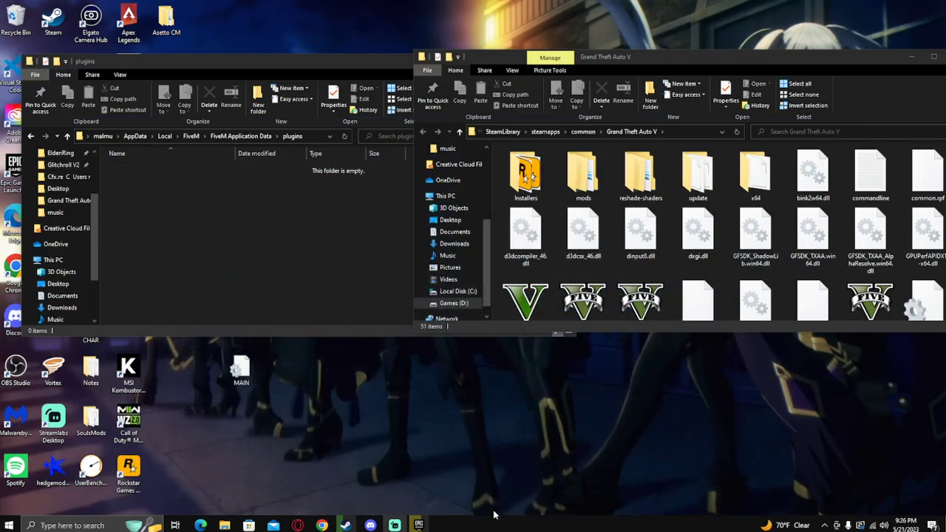
Step: Switch to the Epic Games Launcher, view the install location of ToeJam & Earl: Back in the Groove!, and put both windows away
left_click(418, 525)
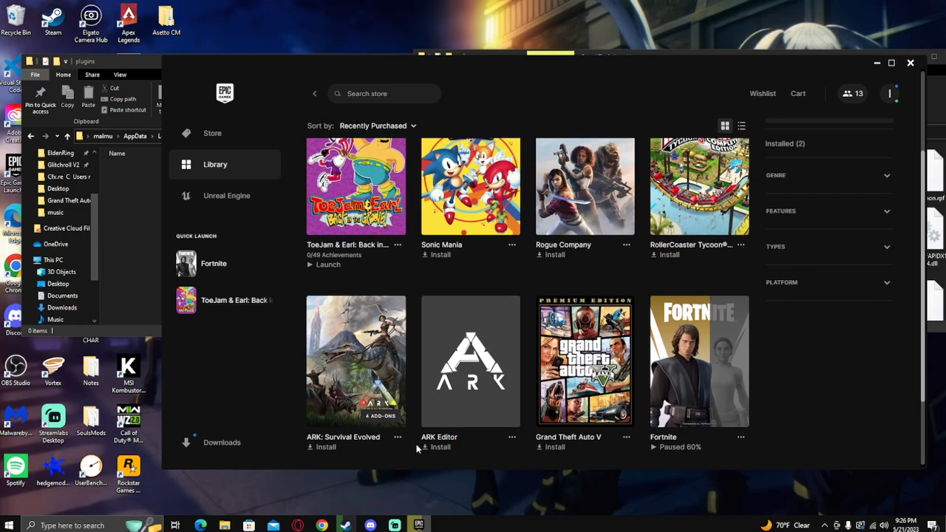
right_click(377, 198)
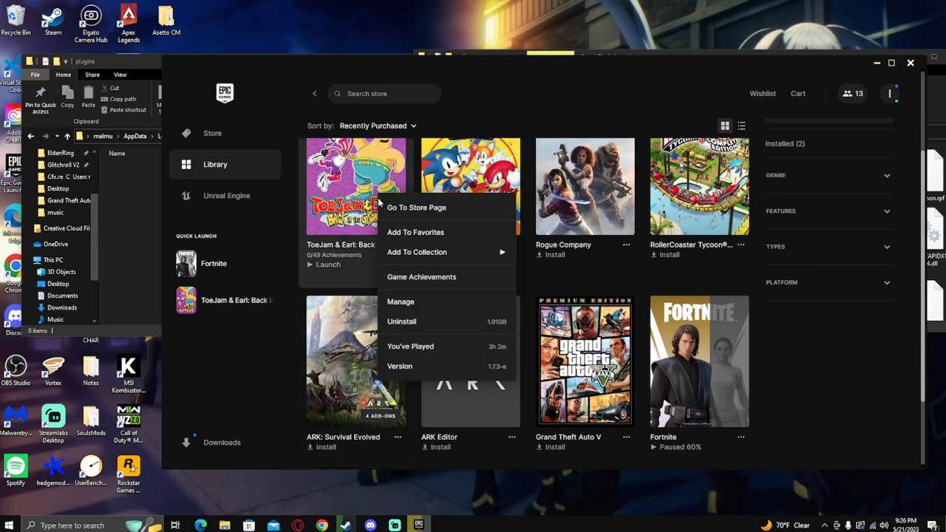
left_click(428, 305)
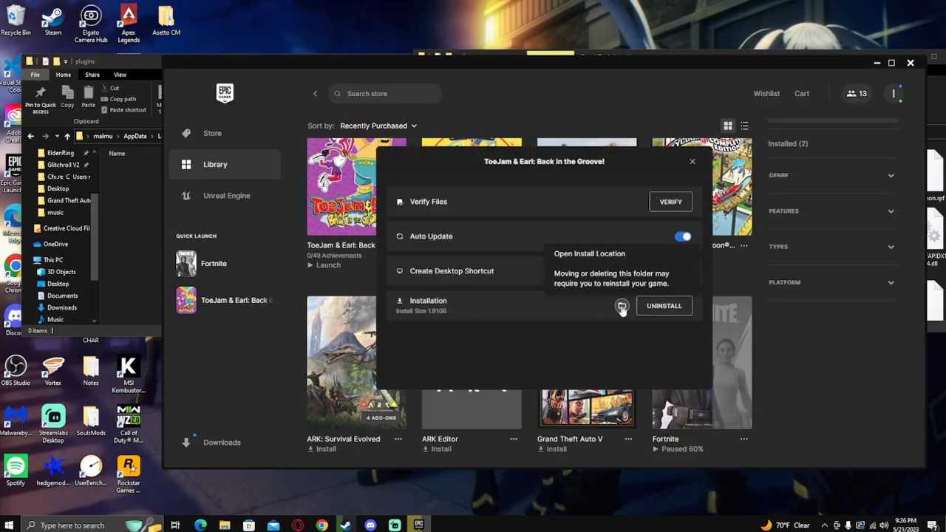
left_click(622, 307)
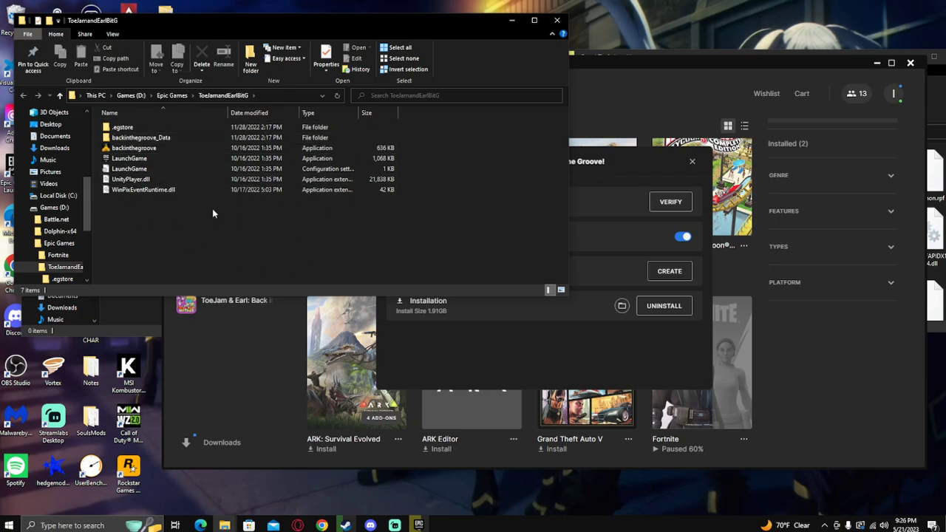
left_click(692, 161)
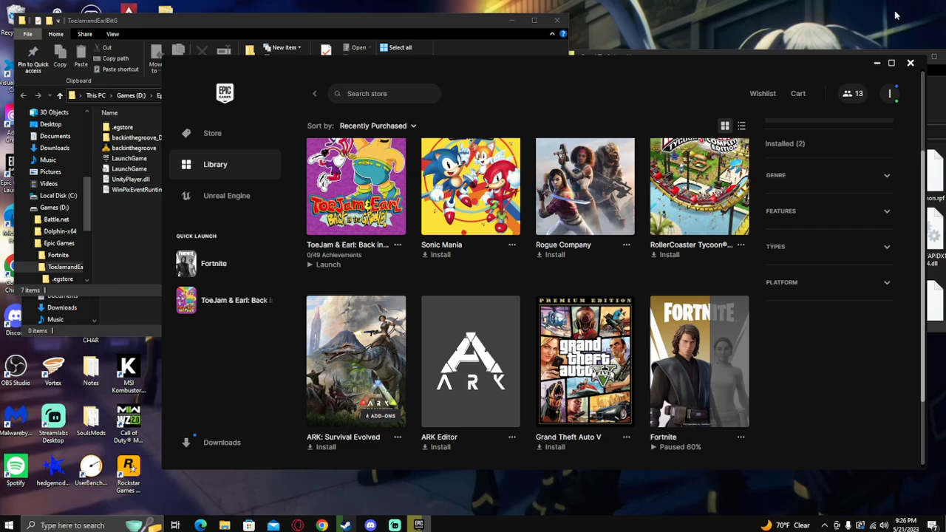
left_click(876, 63)
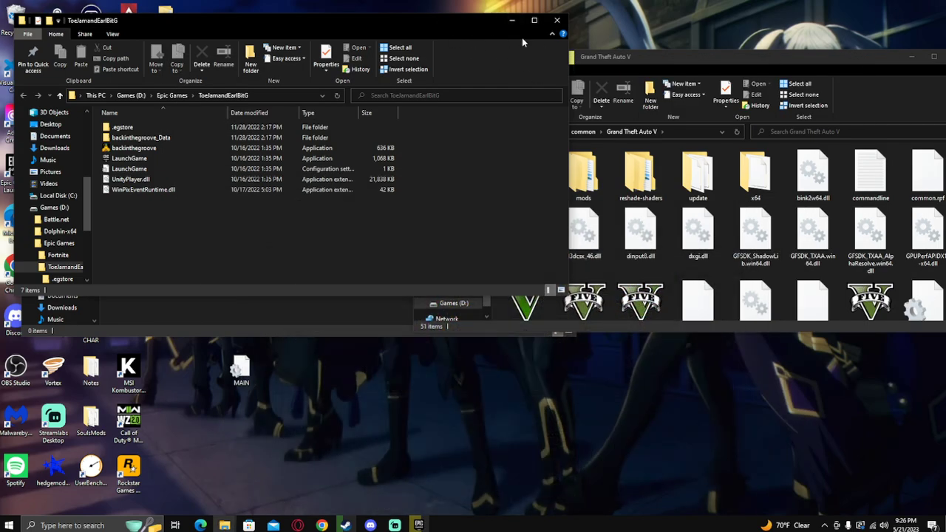
left_click(556, 20)
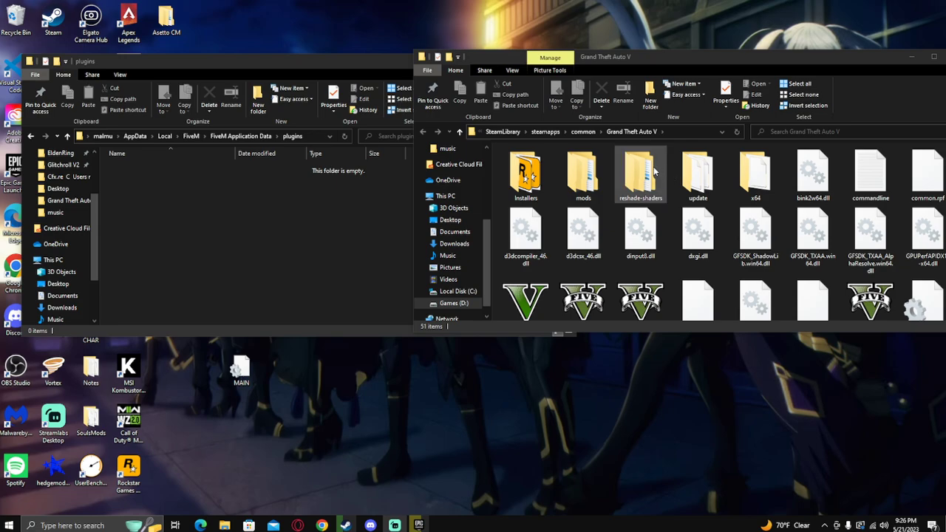
Step: Switch to Chrome, search for reshade.me and open the ReShade website
left_click(635, 185)
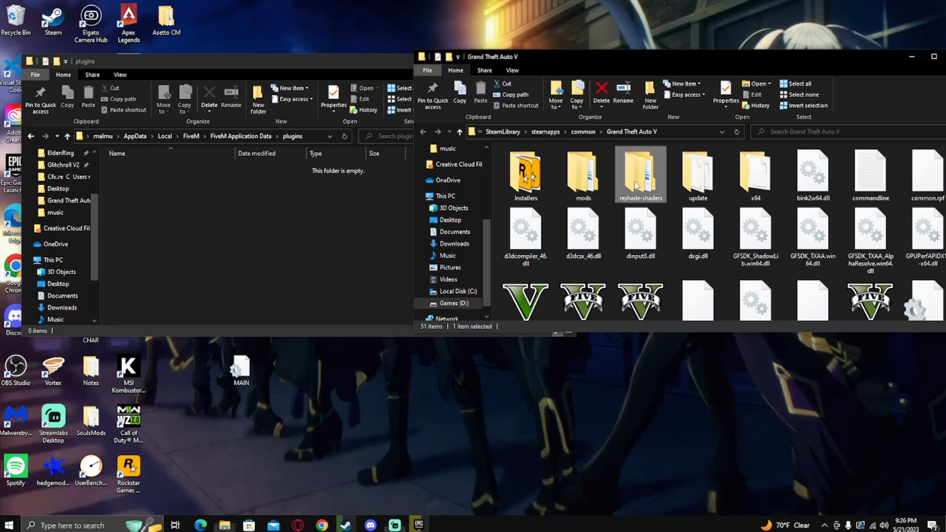
left_click(323, 524)
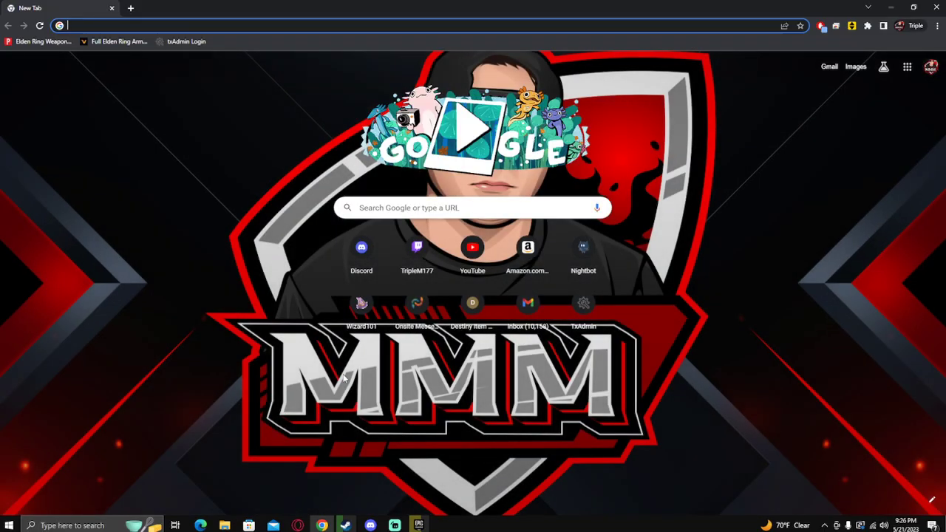
type("re")
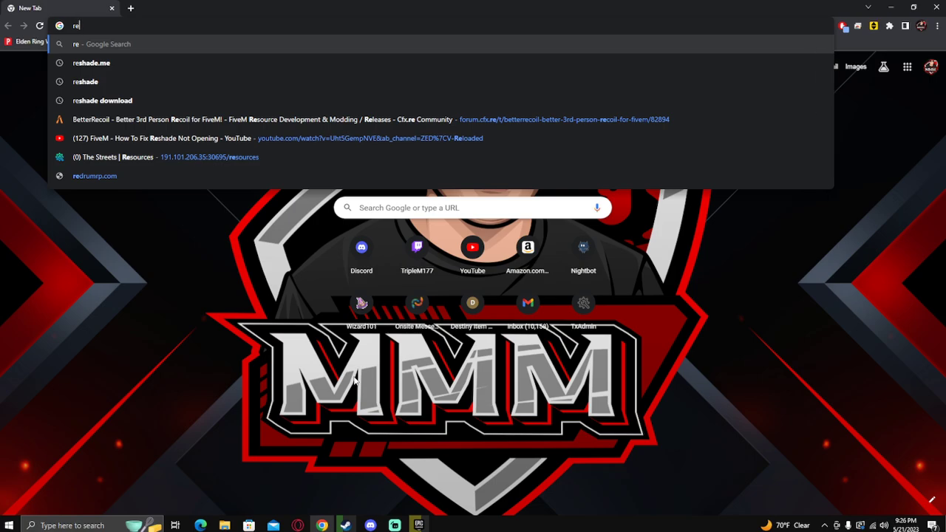
left_click(102, 63)
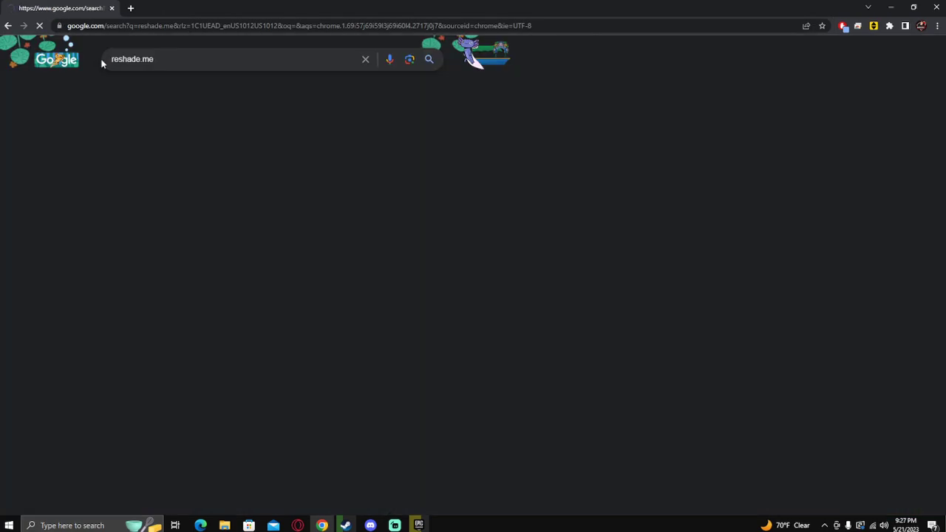
left_click(138, 155)
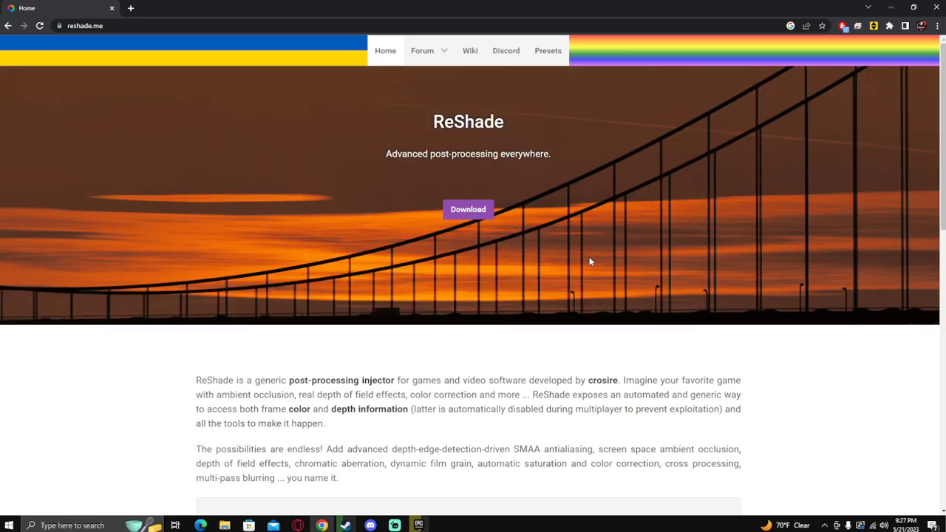
Step: Download ReShade 5.8.0 without add-on support, launch its setup and minimize the browser
left_click(464, 210)
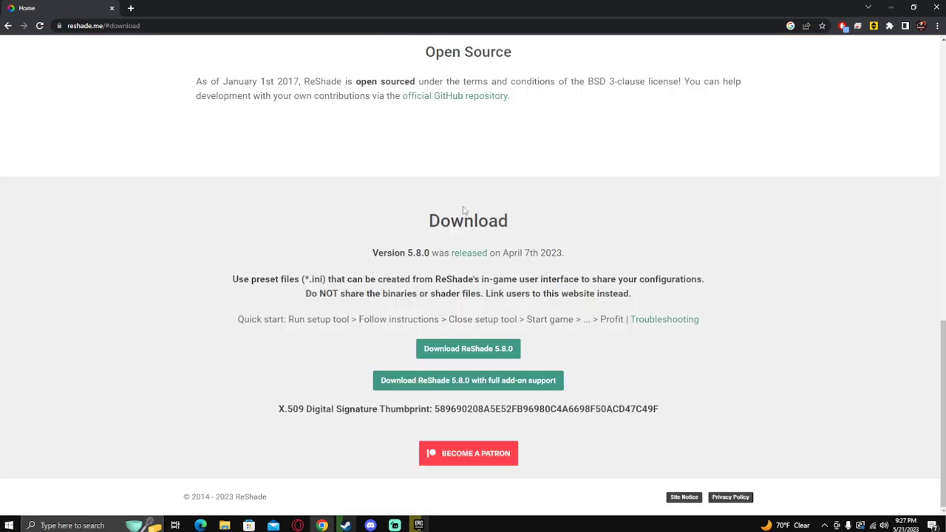
left_click(475, 353)
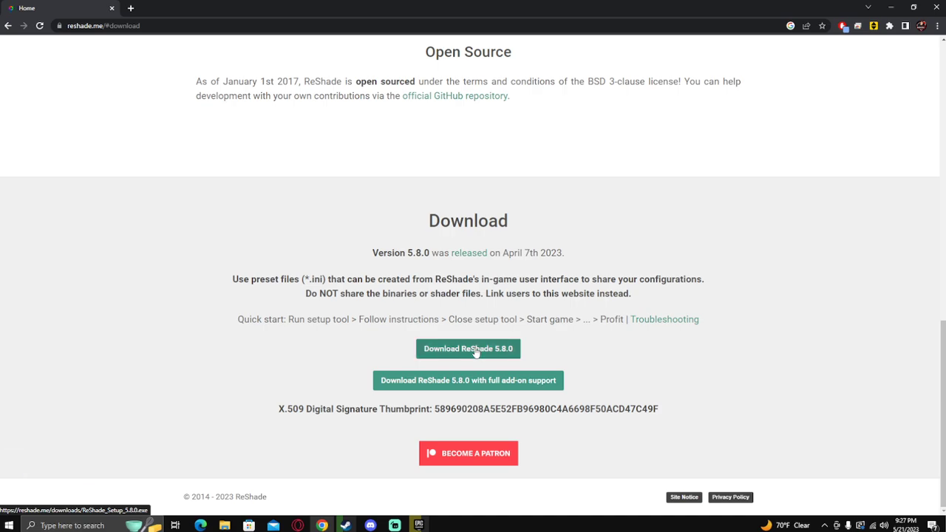
left_click(67, 510)
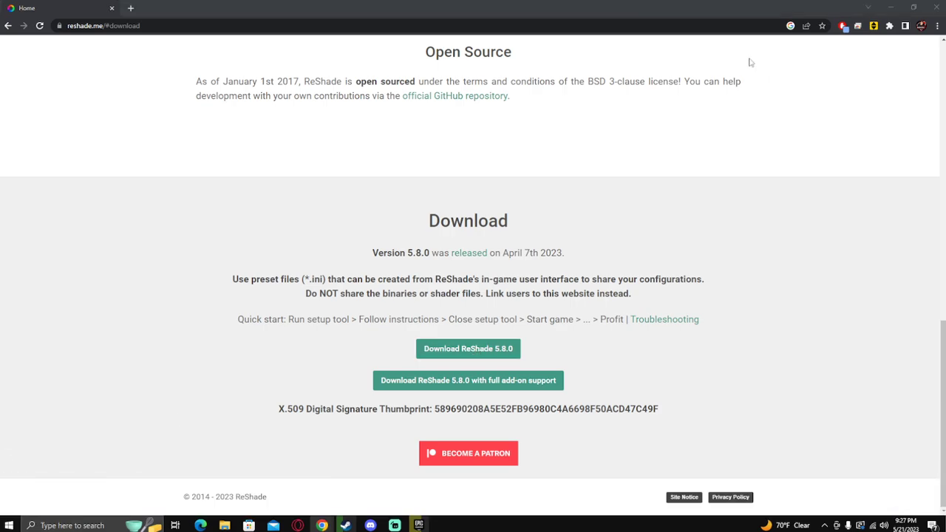
left_click(890, 7)
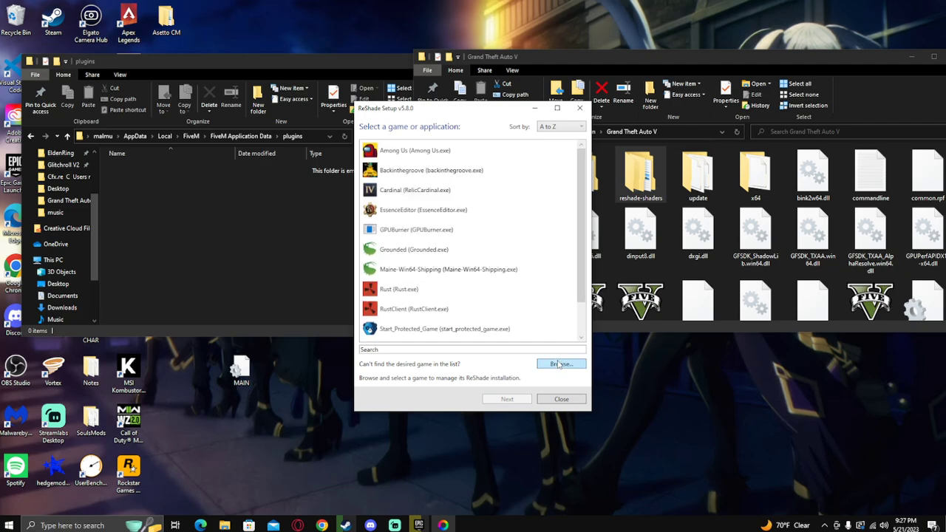
Step: Browse to the Grand Theft Auto V folder and choose GTA5 as the game for the ReShade setup
scroll(489, 320, "down", 3)
scroll(490, 319, "down", 3)
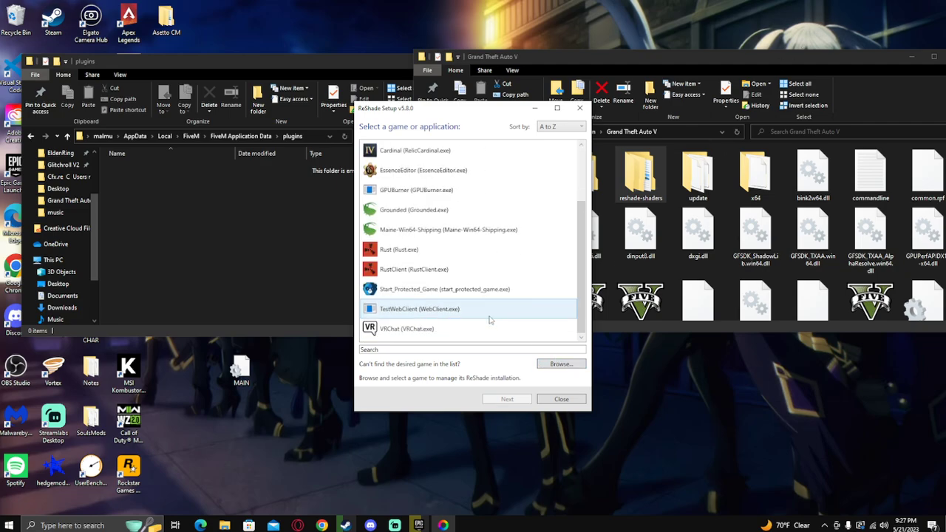
scroll(490, 316, "up", 5)
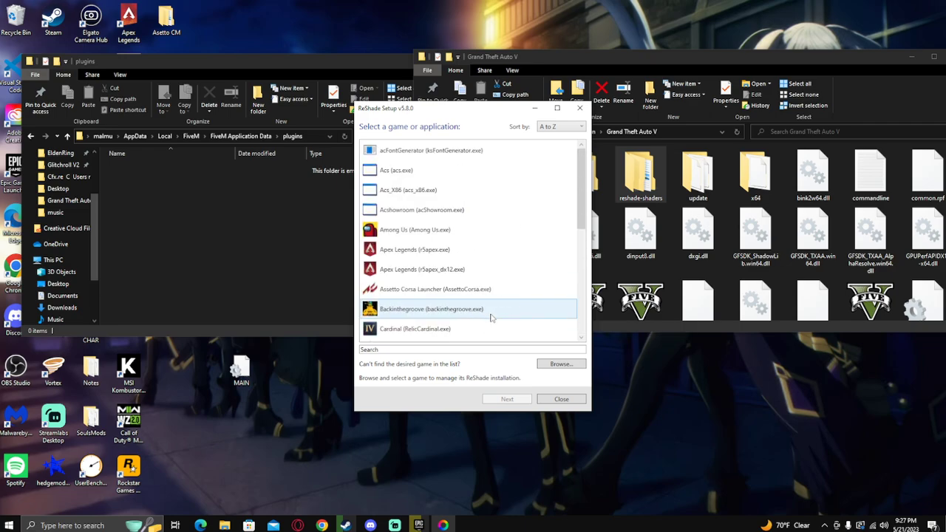
scroll(492, 319, "down", 4)
scroll(491, 318, "up", 3)
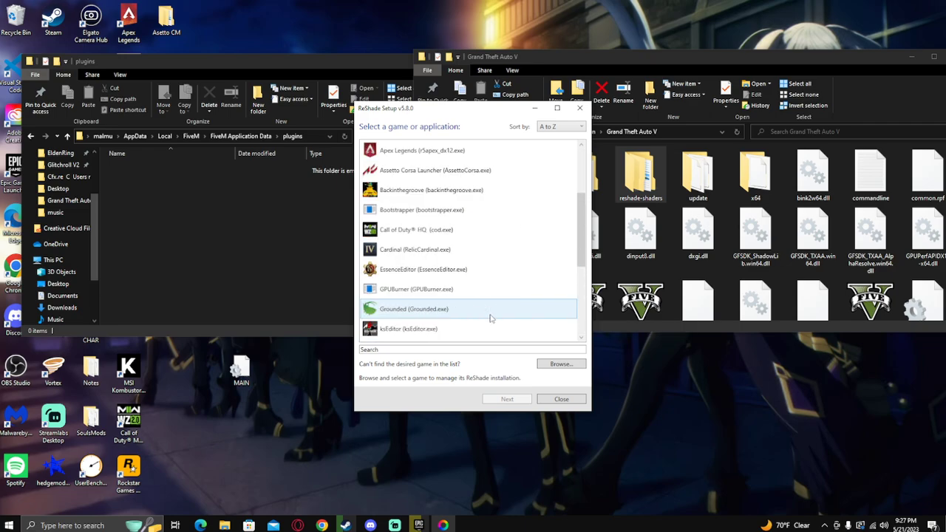
left_click(560, 365)
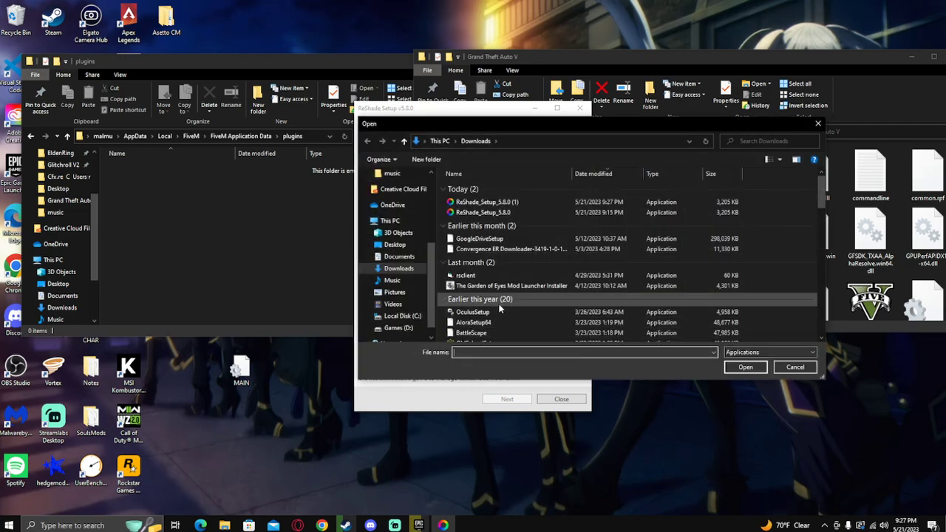
scroll(396, 233, "up", 2)
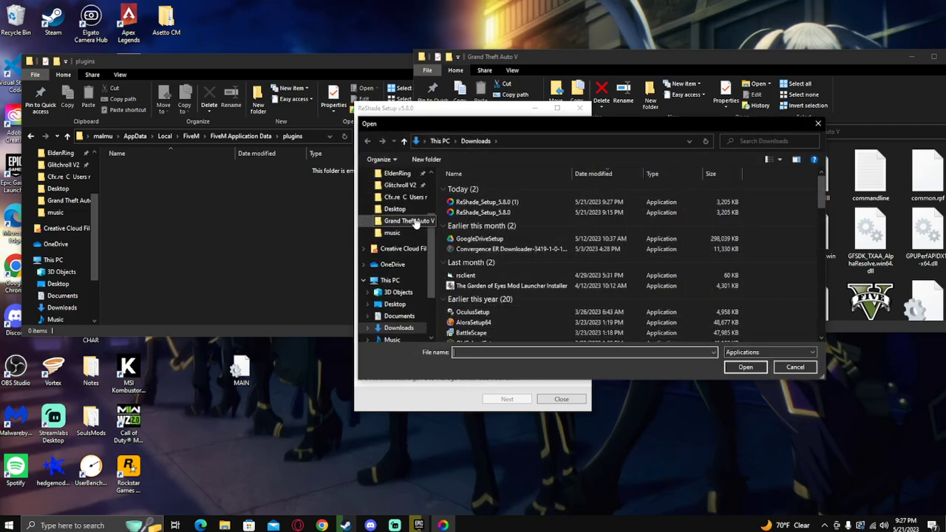
left_click(414, 222)
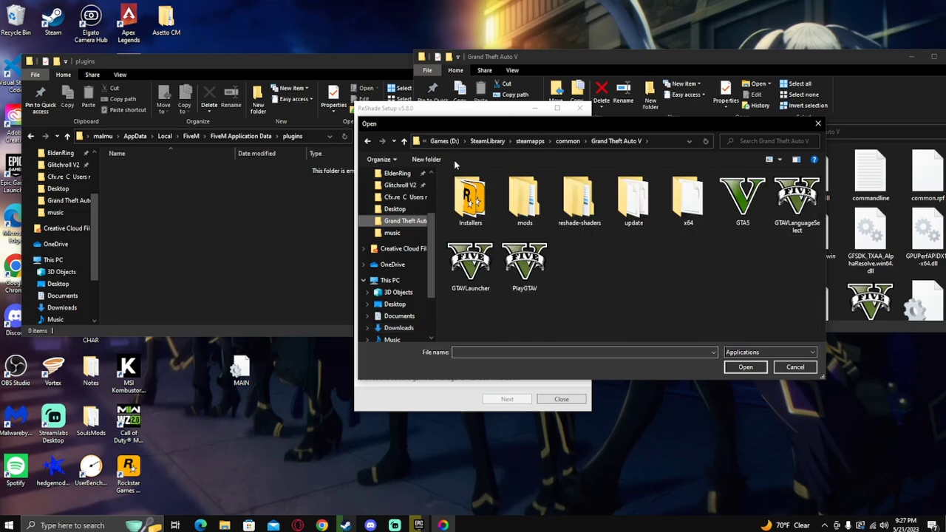
left_click(744, 206)
left_click(742, 368)
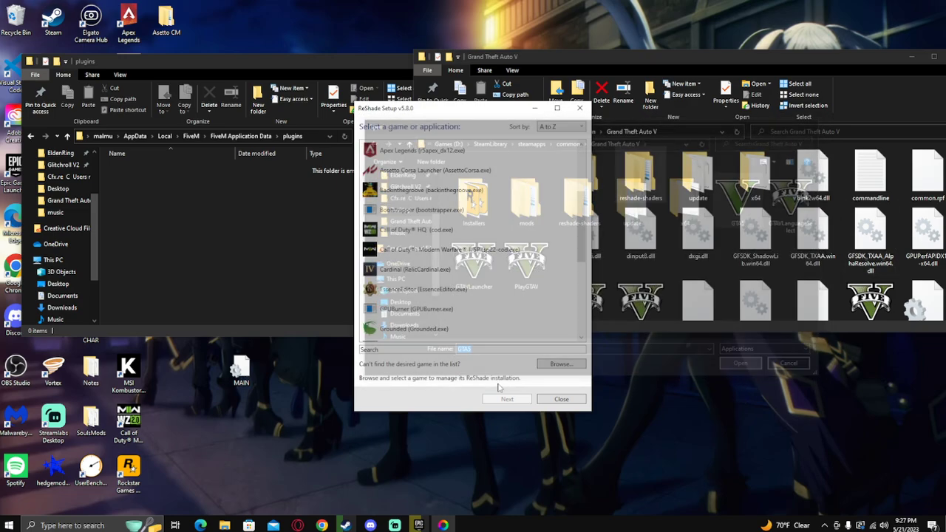
Step: Keep the DirectX 10/11/12 rendering API, uninstall the existing ReShade installation and finish the setup
left_click(506, 400)
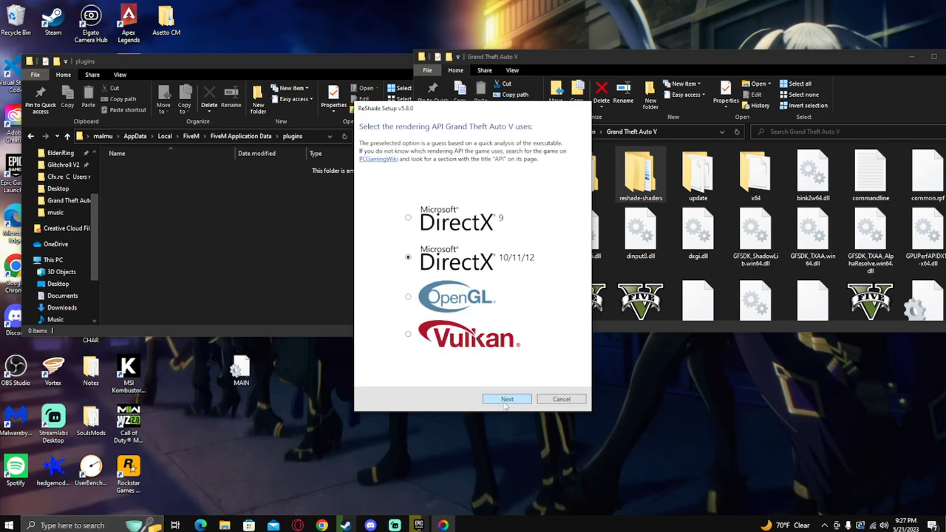
left_click(506, 400)
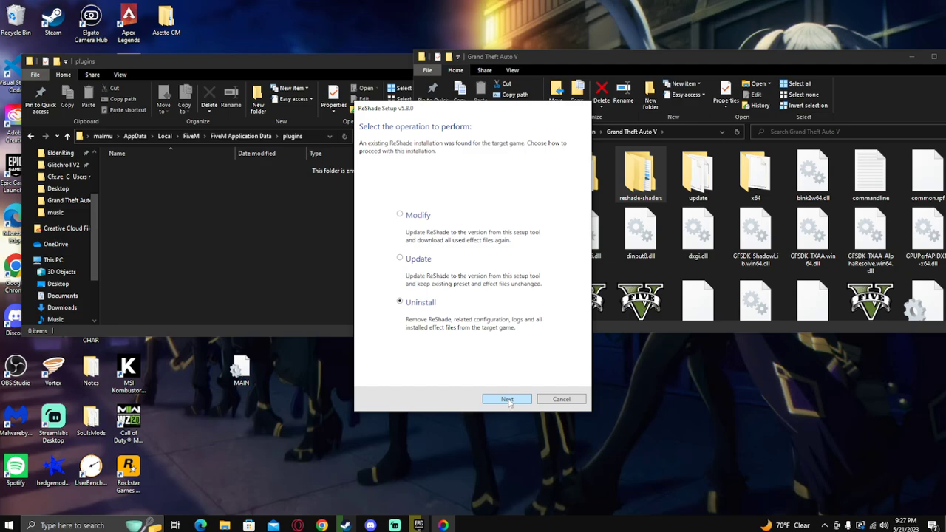
left_click(507, 399)
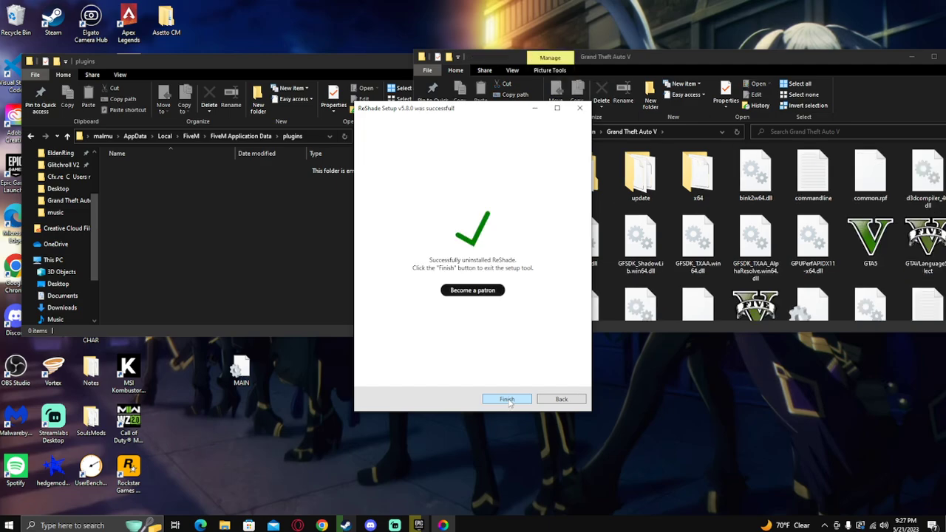
left_click(507, 399)
Step: Relaunch ReShade_Setup_5.8.0.exe and choose GTA5 from the Grand Theft Auto V folder as the target game
key("alt")
key("super")
type("resh")
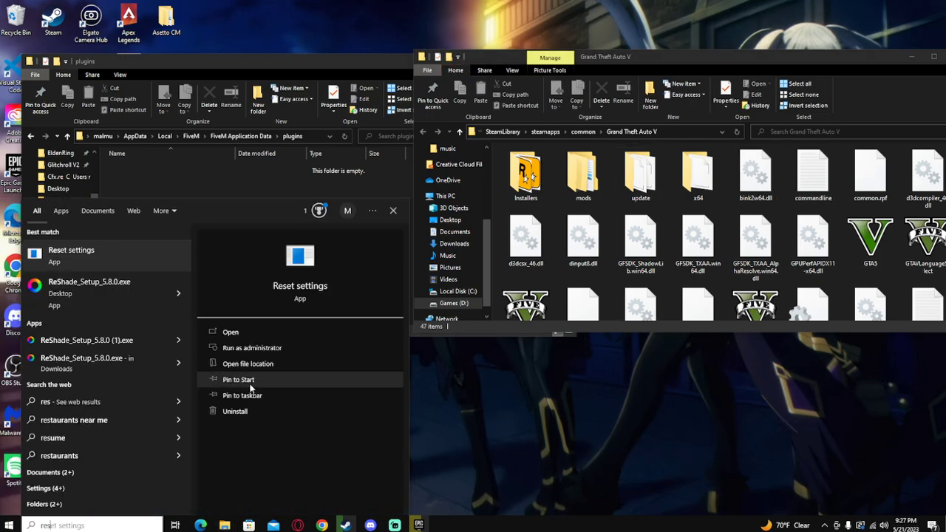
left_click(97, 262)
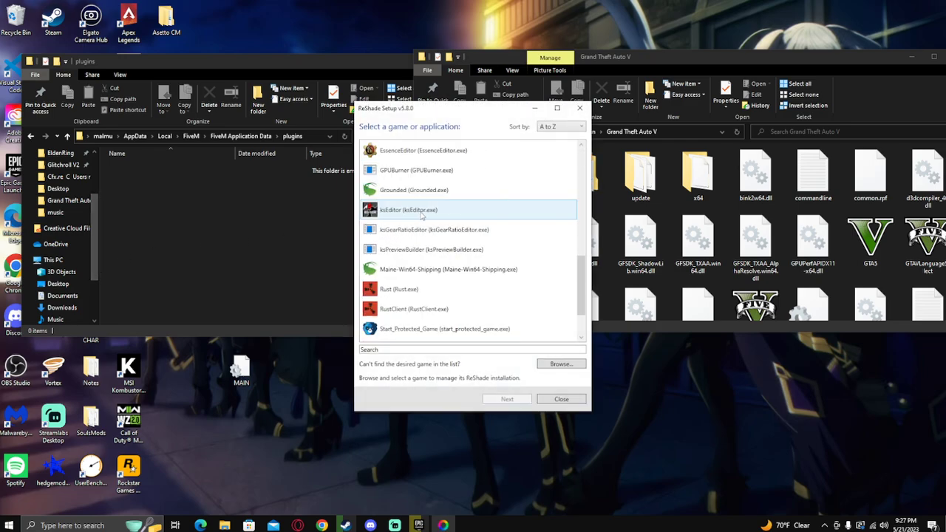
left_click(561, 364)
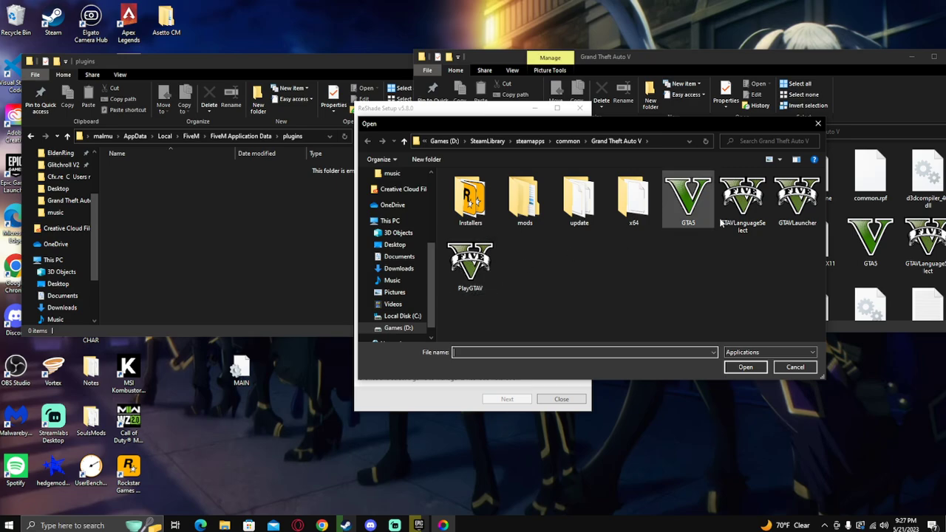
left_click(688, 196)
left_click(745, 367)
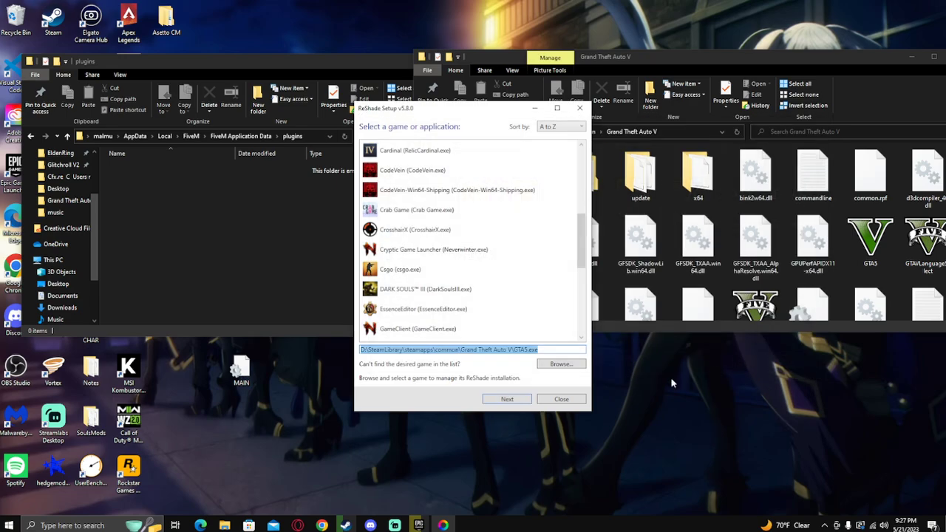
Step: Install ReShade with the preselected rendering API, no preset file and all effect packages checked, and finish the setup
left_click(509, 399)
left_click(522, 402)
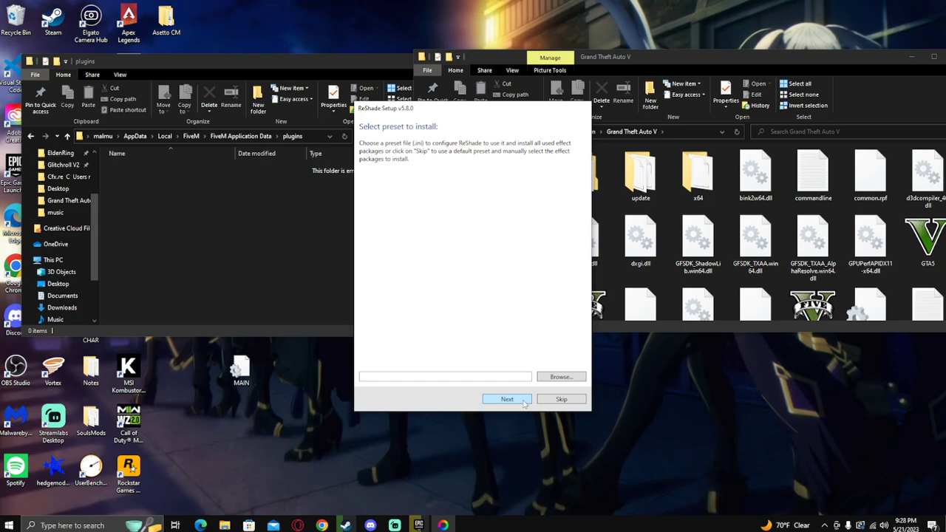
left_click(522, 402)
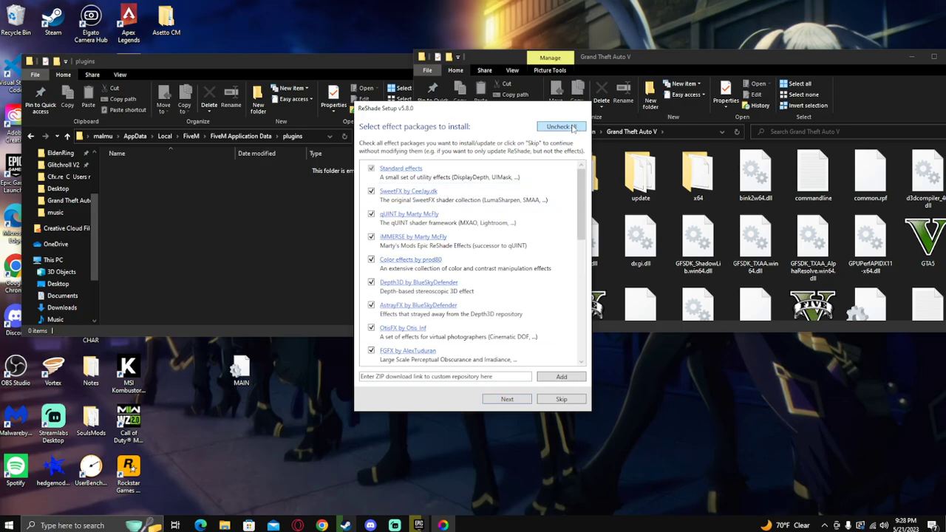
left_click(507, 400)
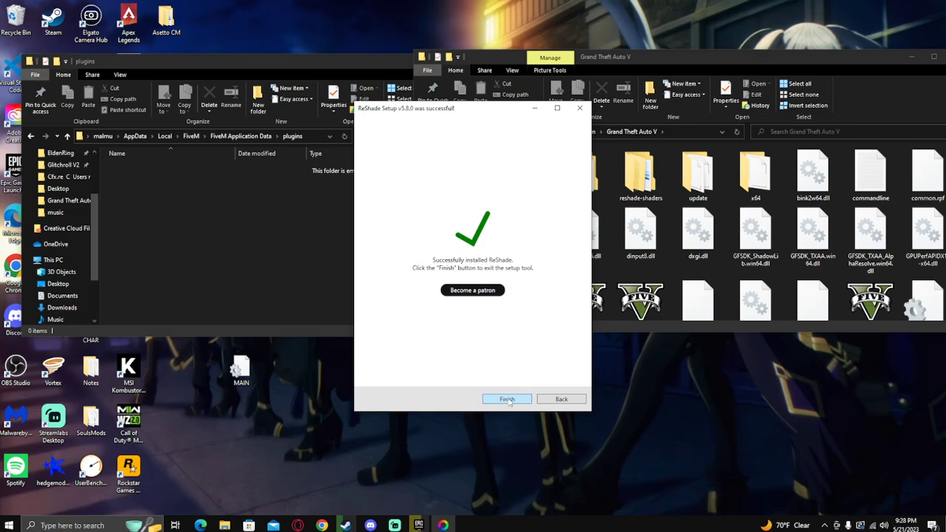
left_click(507, 399)
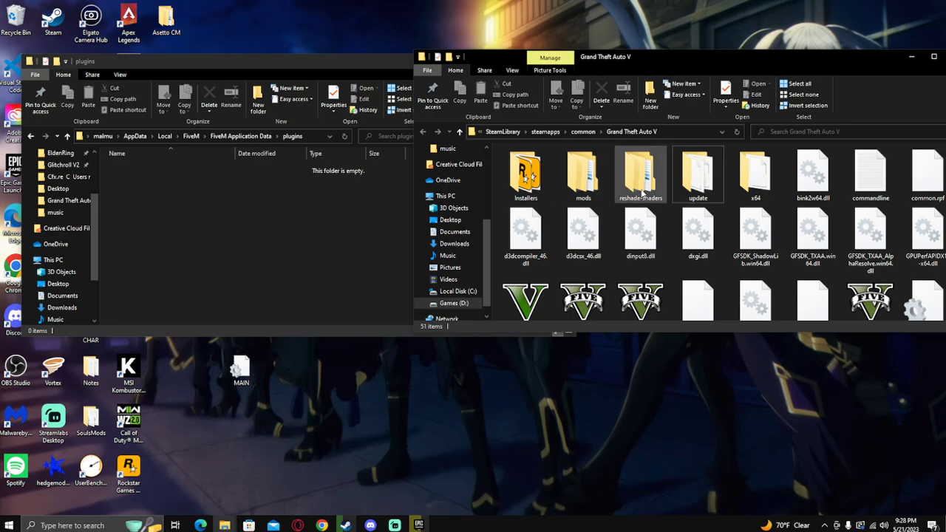
Step: Copy the reshade-shaders folder and dxgi.dll from the Grand Theft Auto V folder into FiveM's plugins folder, deleting the originals
left_click_drag(641, 191, 246, 227)
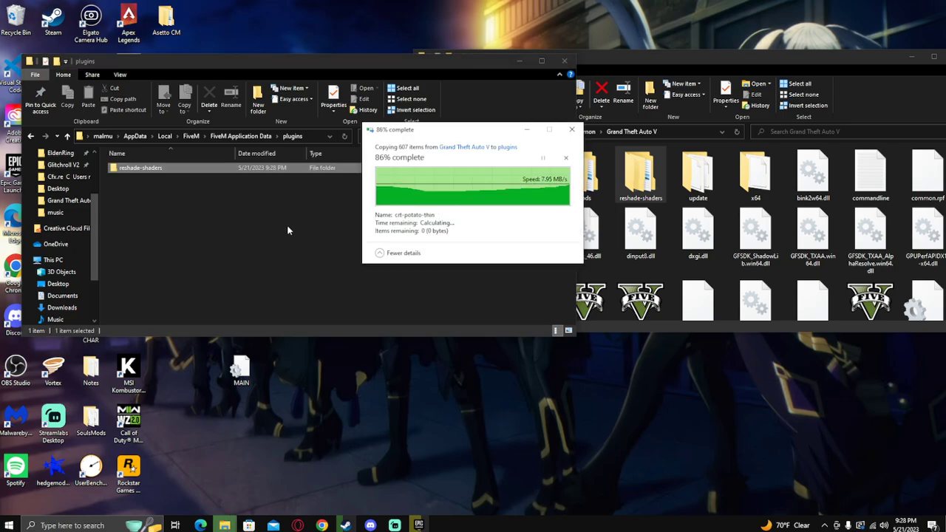
left_click(650, 190)
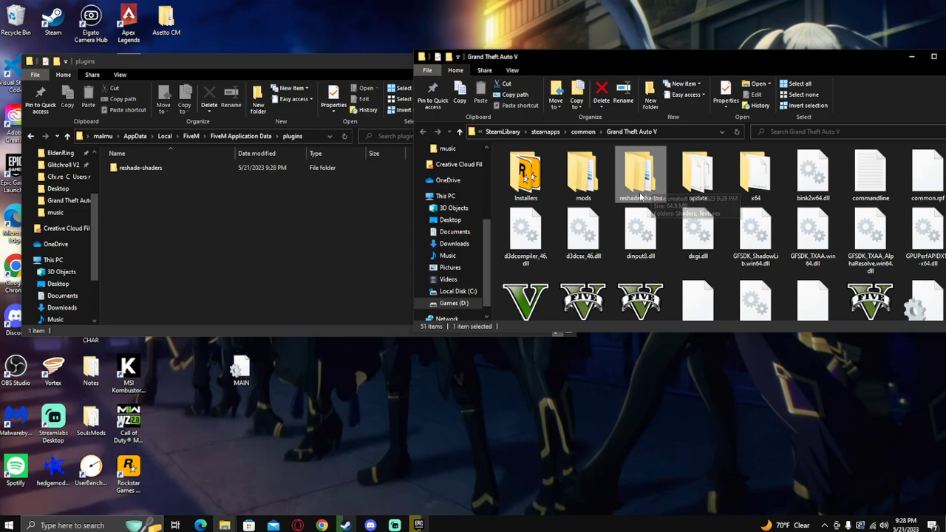
key("Delete")
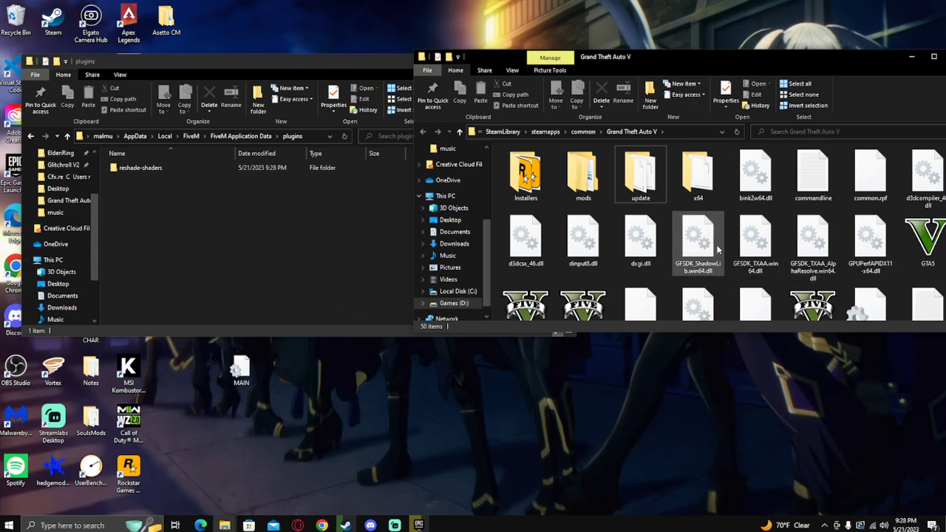
left_click_drag(640, 243, 281, 278)
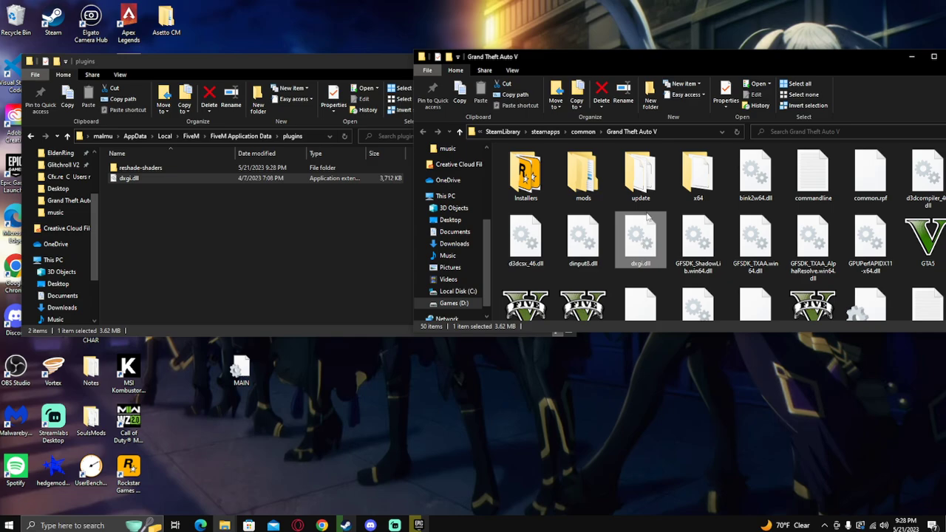
key("Delete")
Step: Copy both ReShade files and ReShadePreset from the Grand Theft Auto V folder into FiveM's plugins folder, deleting the originals
scroll(651, 222, "down", 5)
scroll(665, 221, "up", 4)
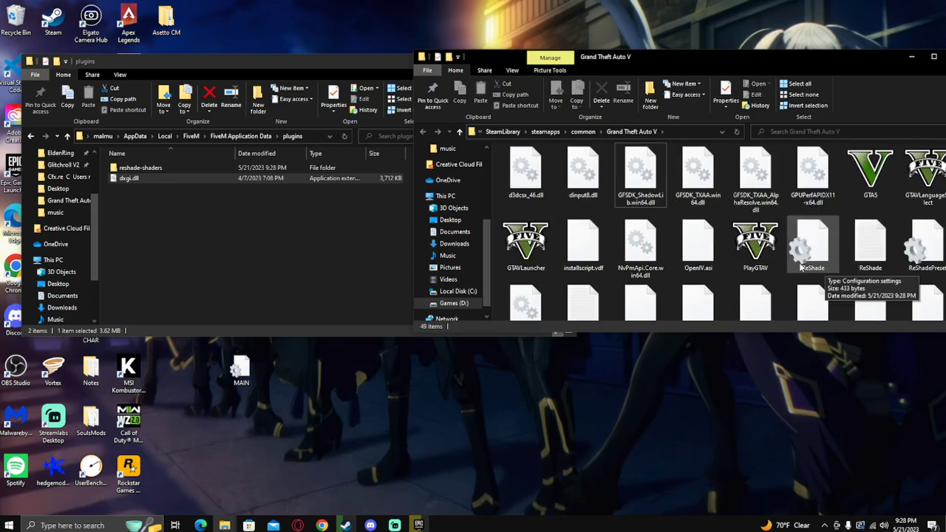
left_click_drag(801, 265, 292, 280)
scroll(809, 244, "down", 1)
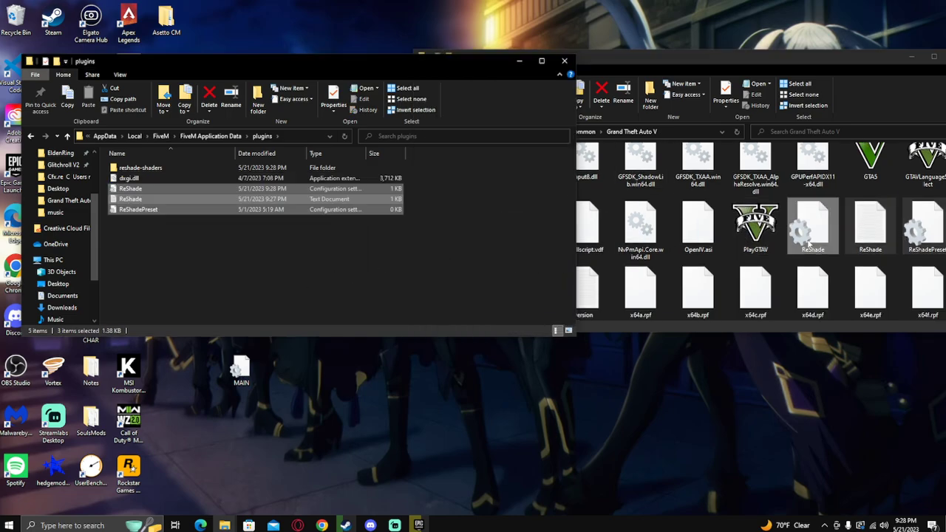
left_click(786, 240)
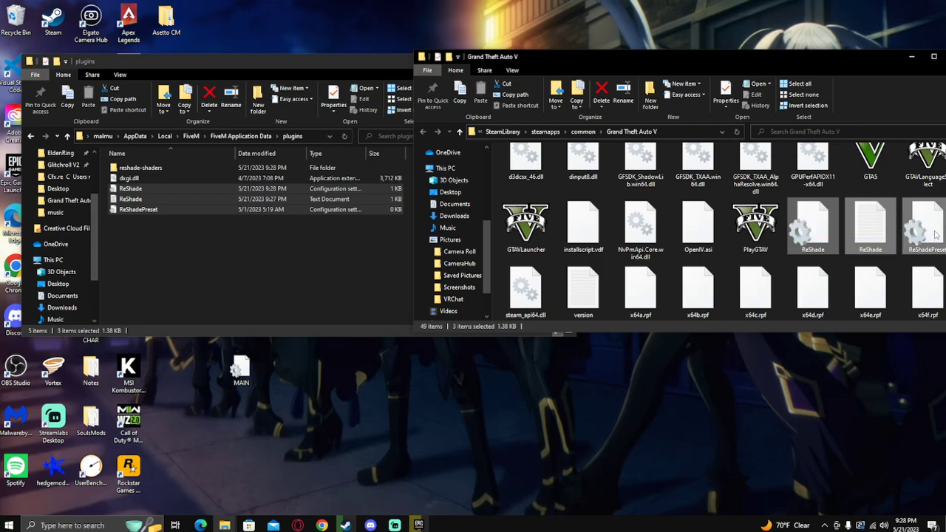
key("Delete")
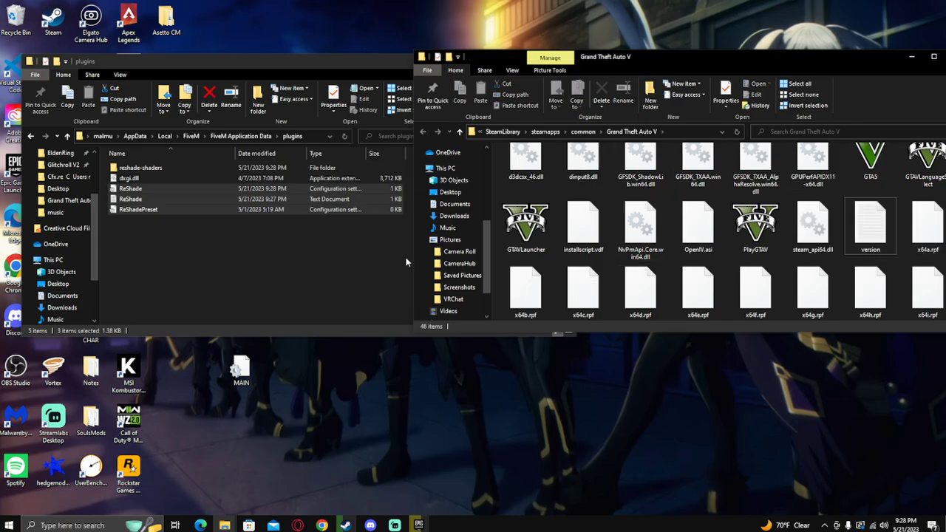
left_click(293, 295)
left_click(840, 57)
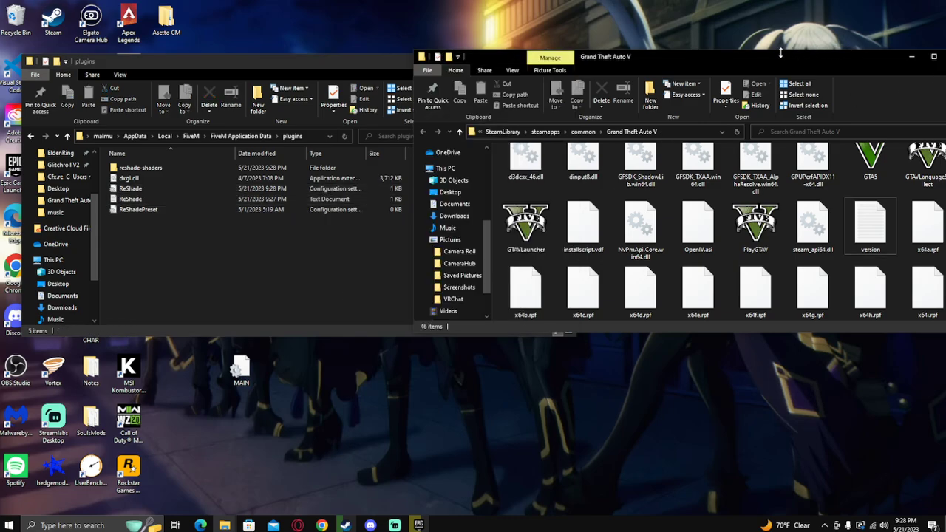
key("super")
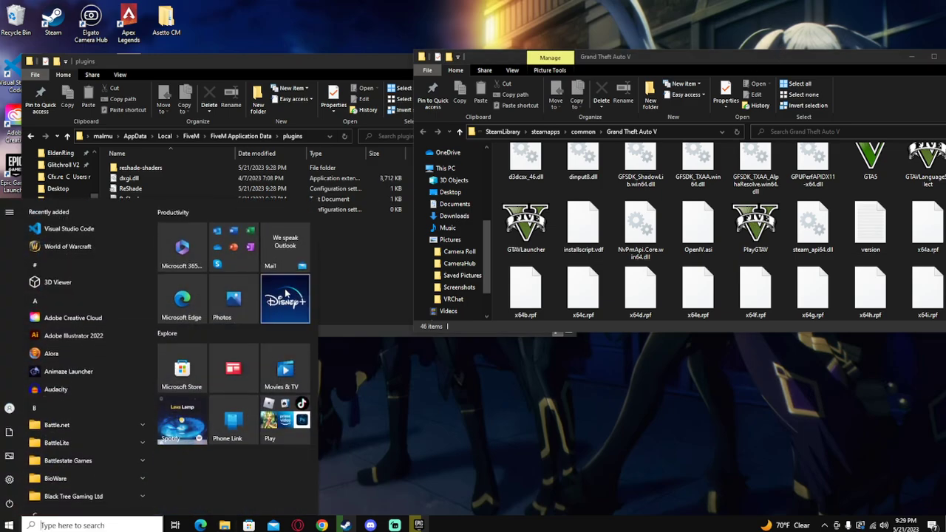
left_click(350, 296)
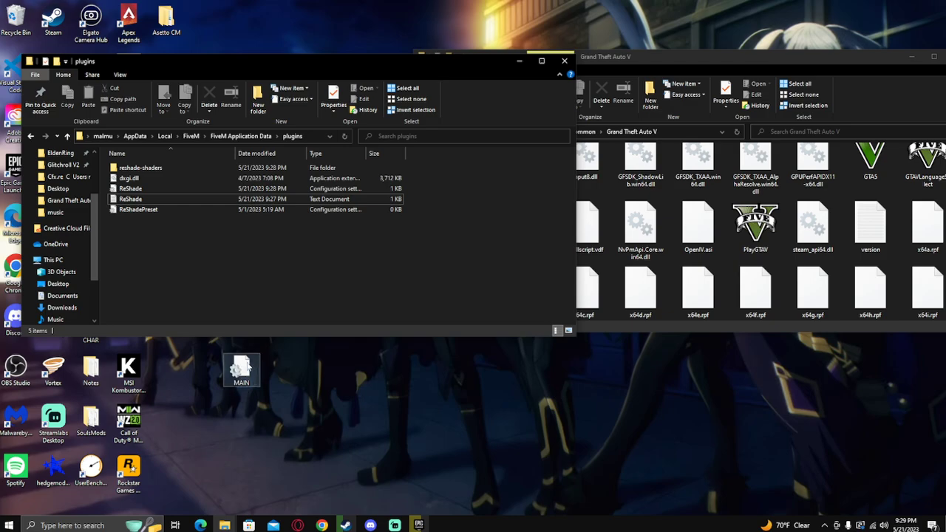
Step: Put the MAIN preset file from the desktop into FiveM's plugins folder and launch FiveM
left_click_drag(248, 366, 177, 238)
key("super")
type("fivem")
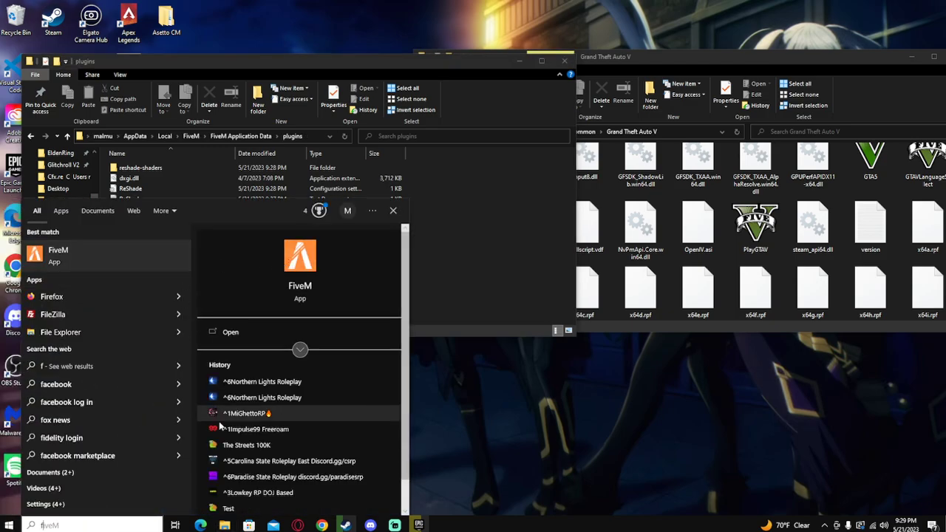
left_click(82, 252)
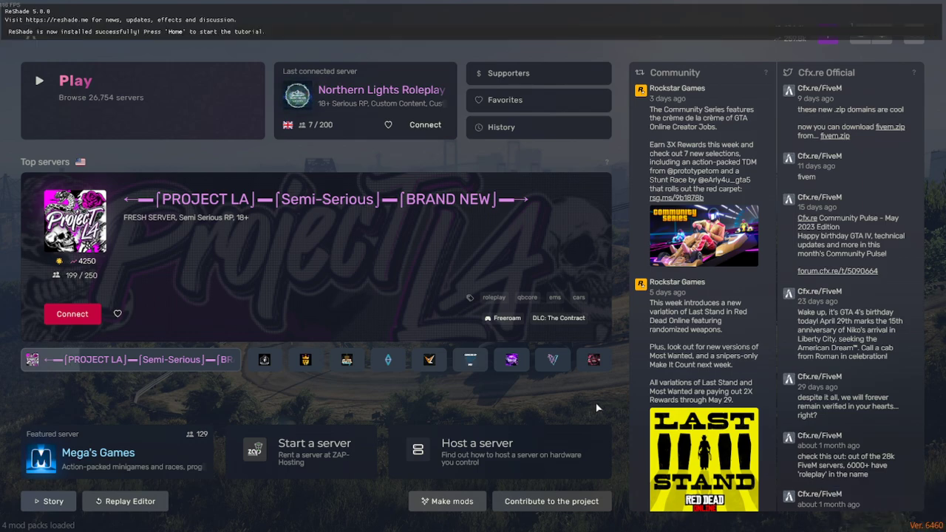
Step: Open the ReShade overlay in FiveM and load the MAIN.ini preset
key("Home")
left_click(278, 151)
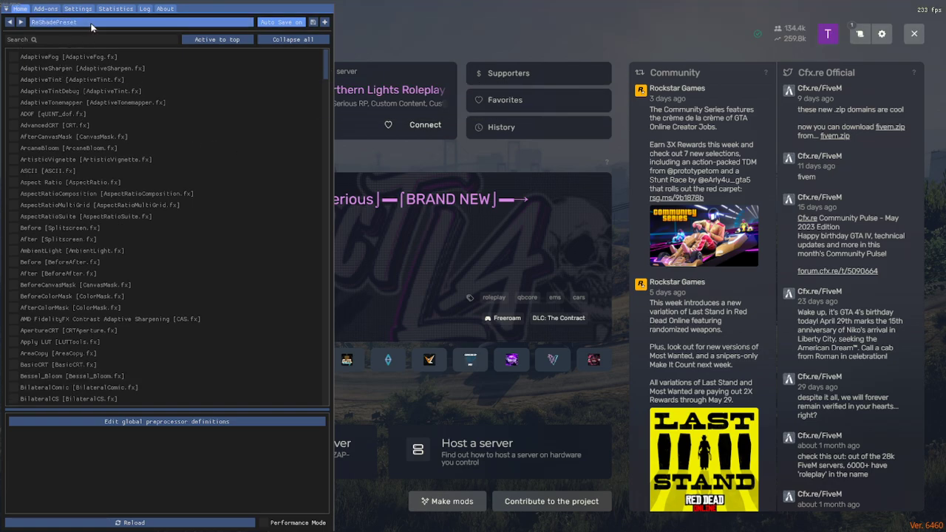
left_click(90, 23)
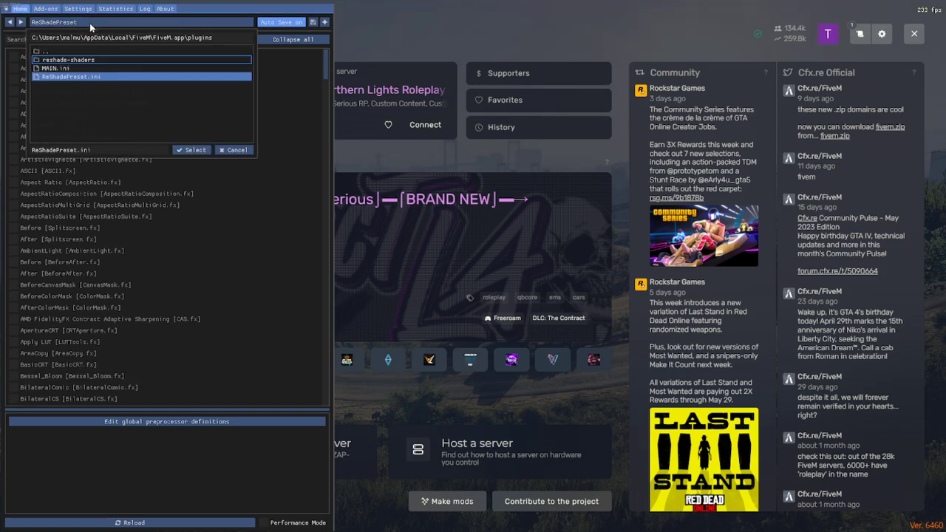
left_click(54, 69)
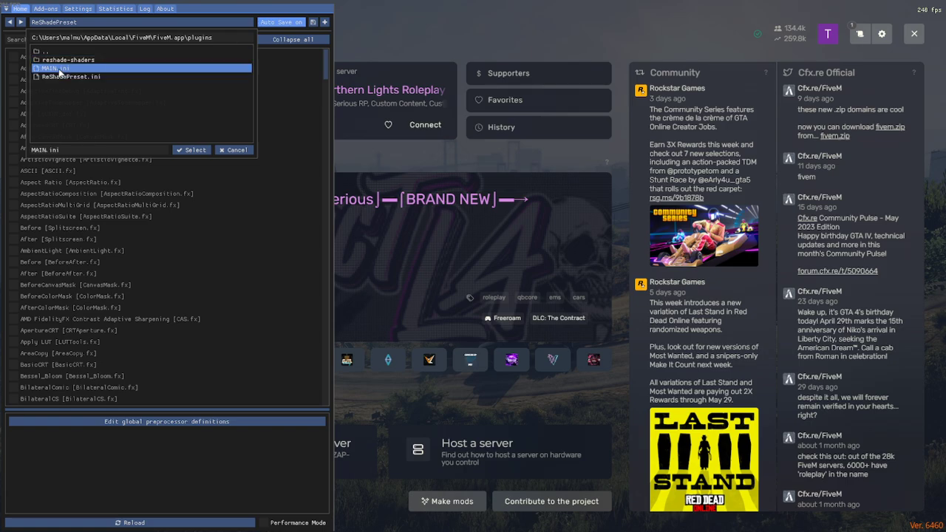
left_click(190, 150)
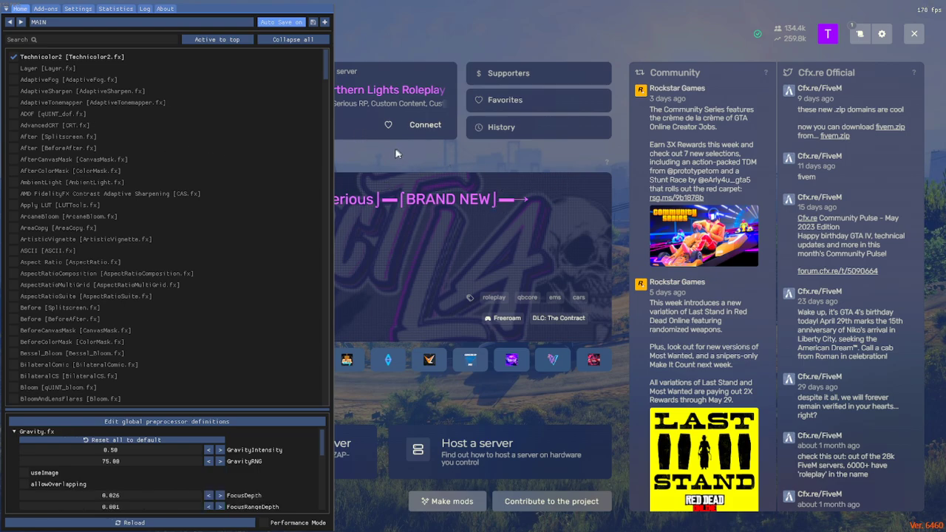
Step: Enable the Layer effect in the ReShade overlay, close the overlay and quit FiveM
left_click(14, 69)
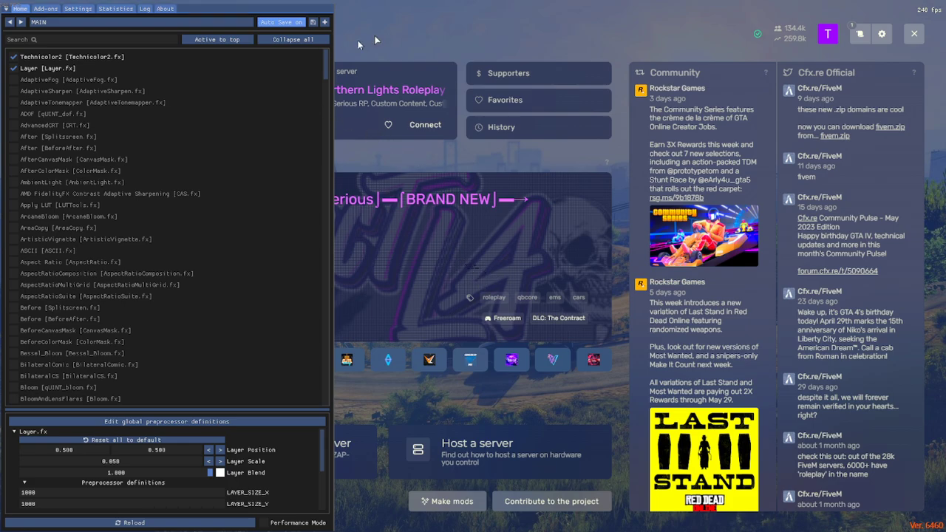
key("Home")
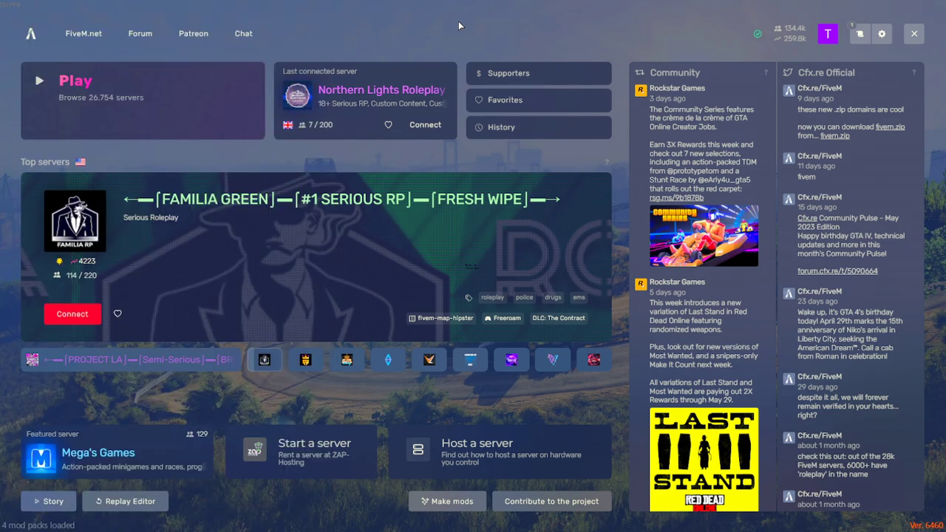
key("F8")
key("Return")
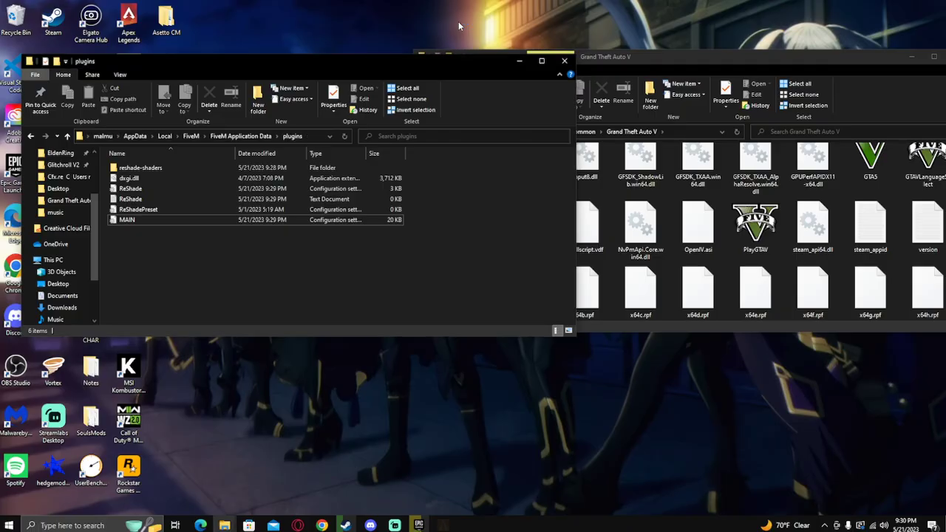
Step: Switch to Discord and open the crosshairs channel of the Fuzzy's Family server
left_click(370, 526)
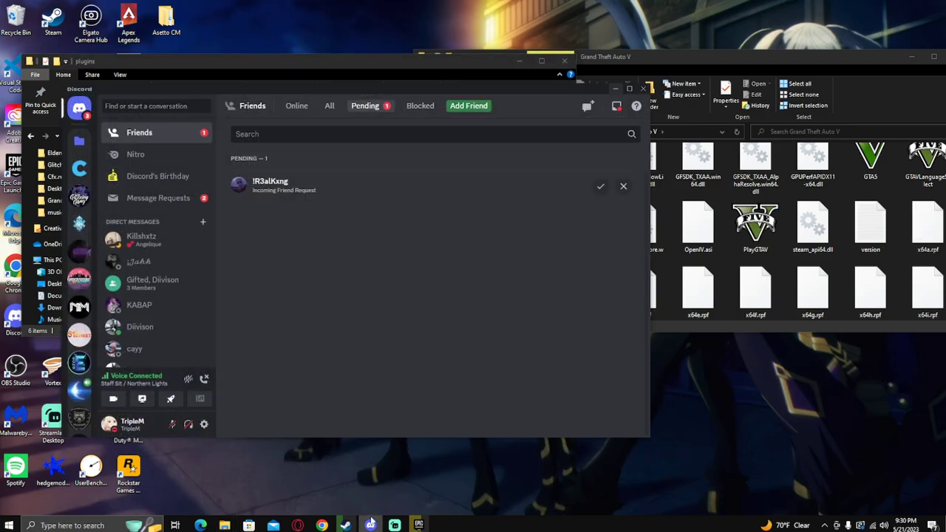
scroll(74, 348, "down", 5)
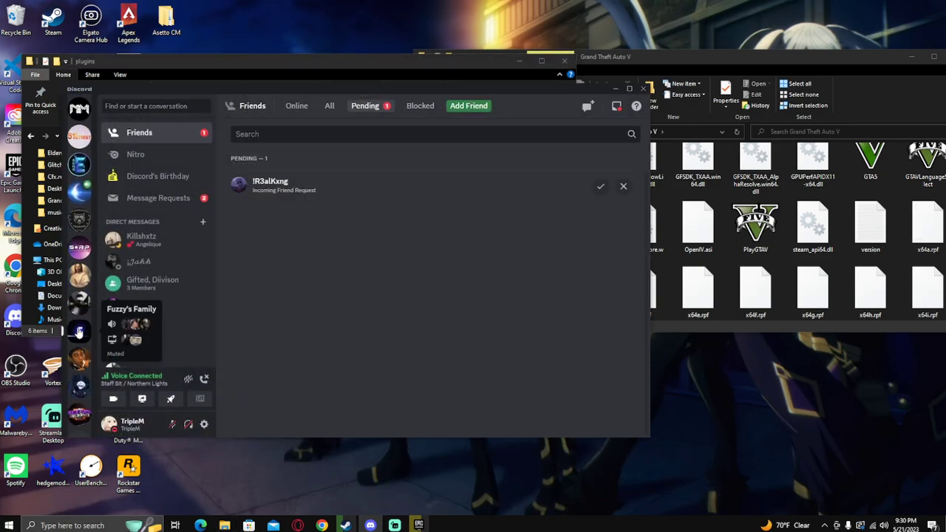
left_click(80, 332)
left_click(175, 219)
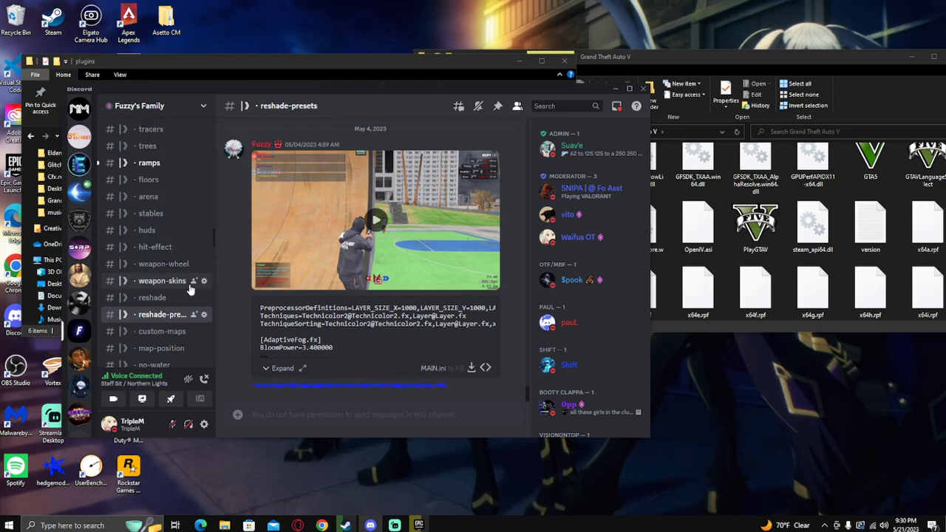
scroll(189, 288, "up", 3)
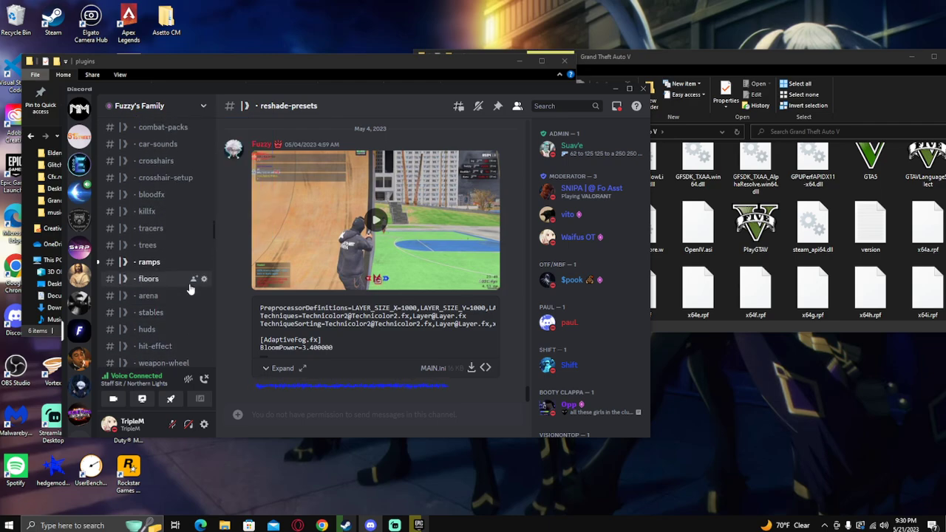
left_click(164, 177)
left_click(161, 167)
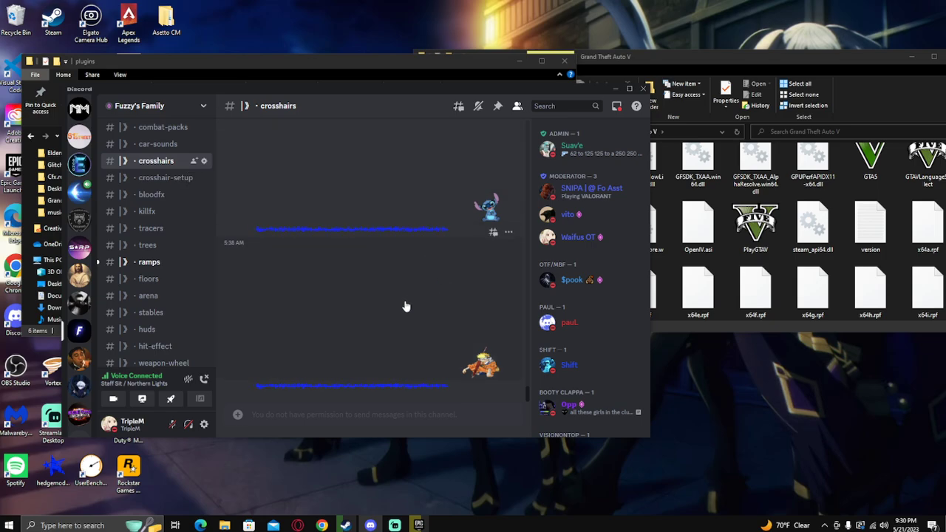
Step: Browse the crosshair images posted in the channel up to the glowing circle designs from March 2023
scroll(404, 306, "up", 5)
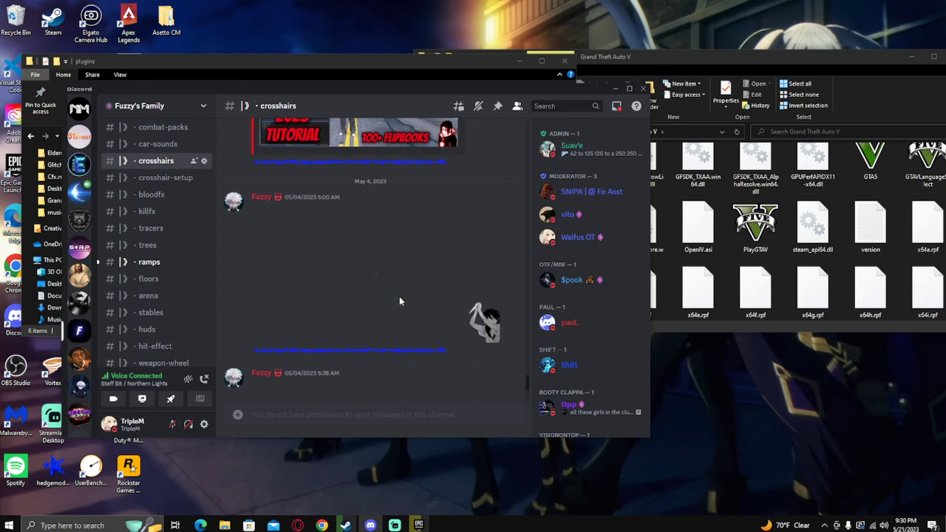
scroll(399, 302, "down", 4)
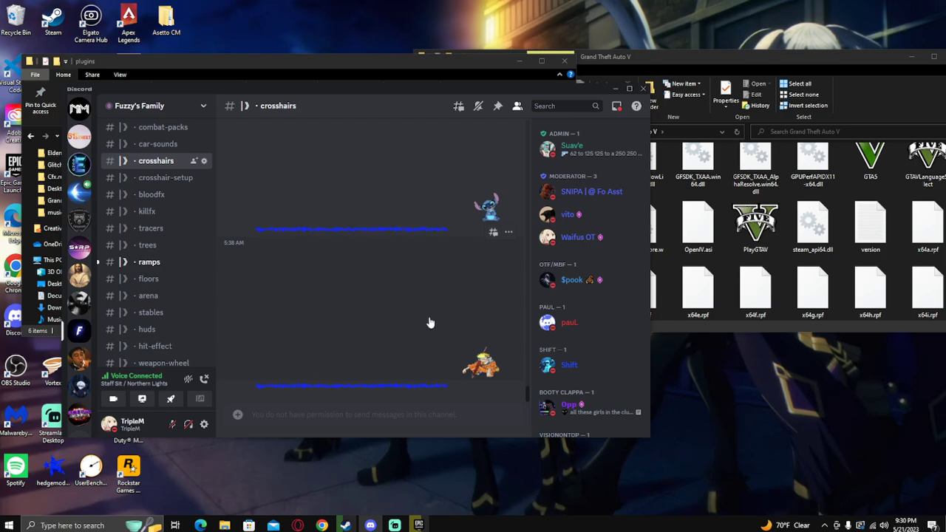
scroll(479, 359, "up", 10)
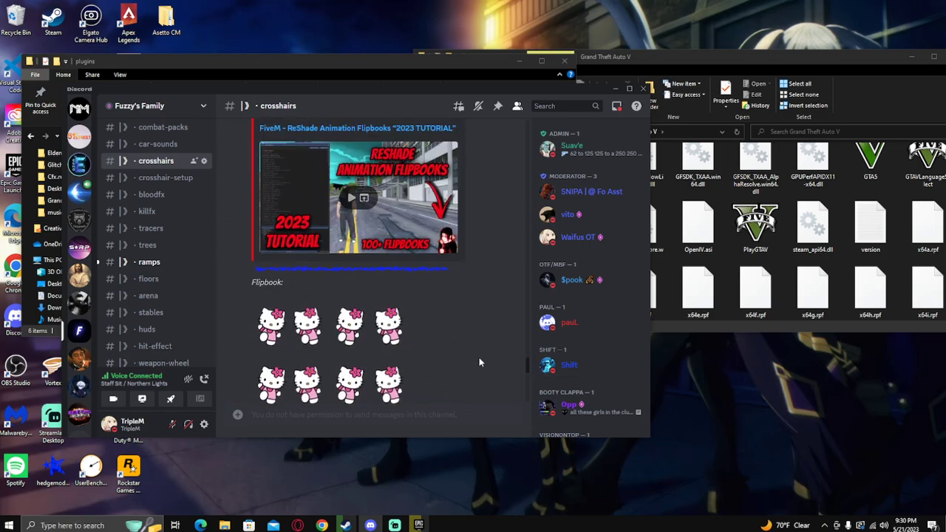
scroll(478, 360, "up", 8)
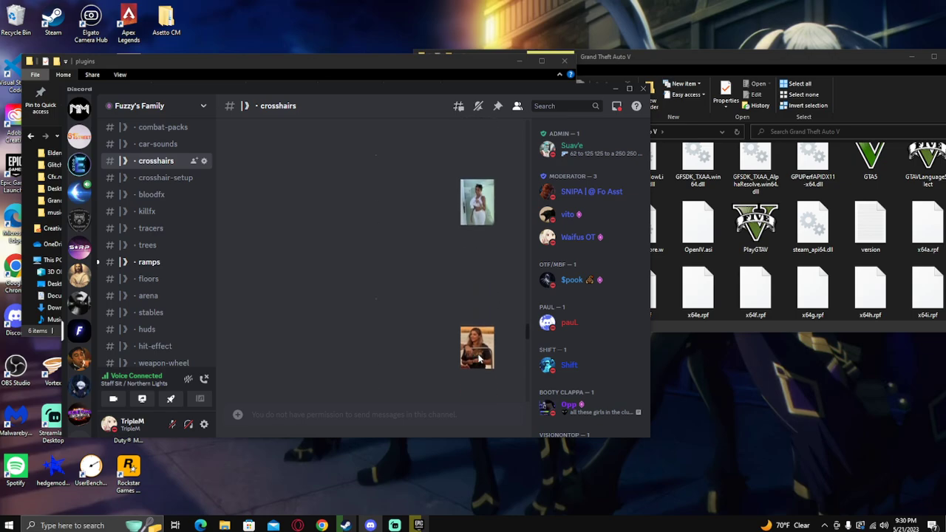
scroll(478, 359, "up", 8)
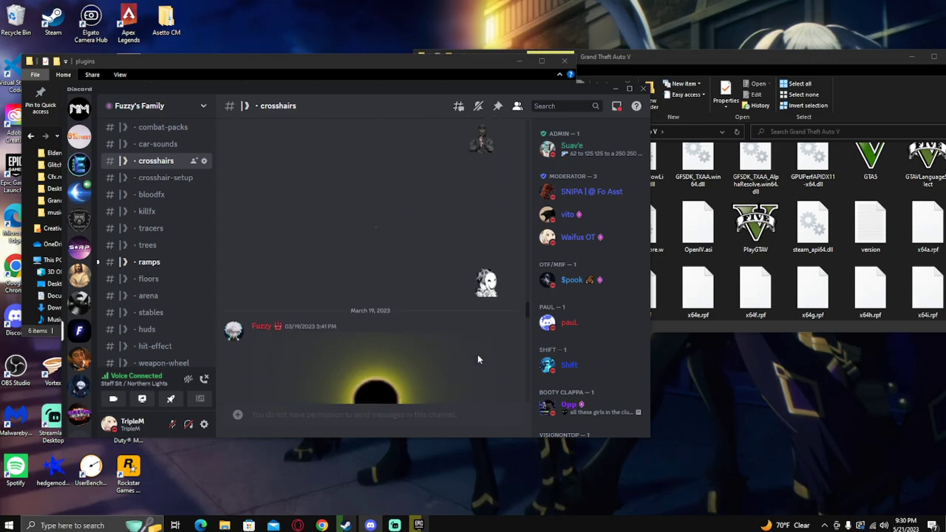
scroll(368, 284, "down", 5)
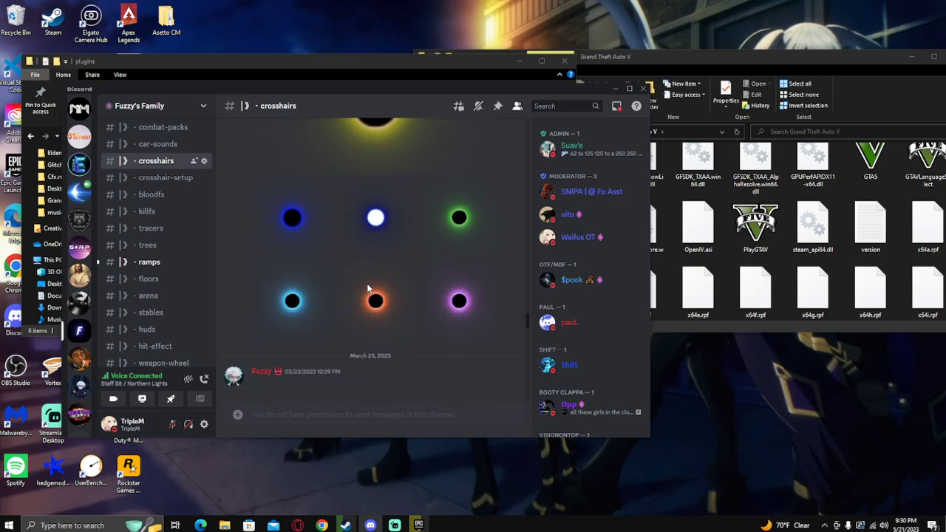
scroll(433, 318, "up", 5)
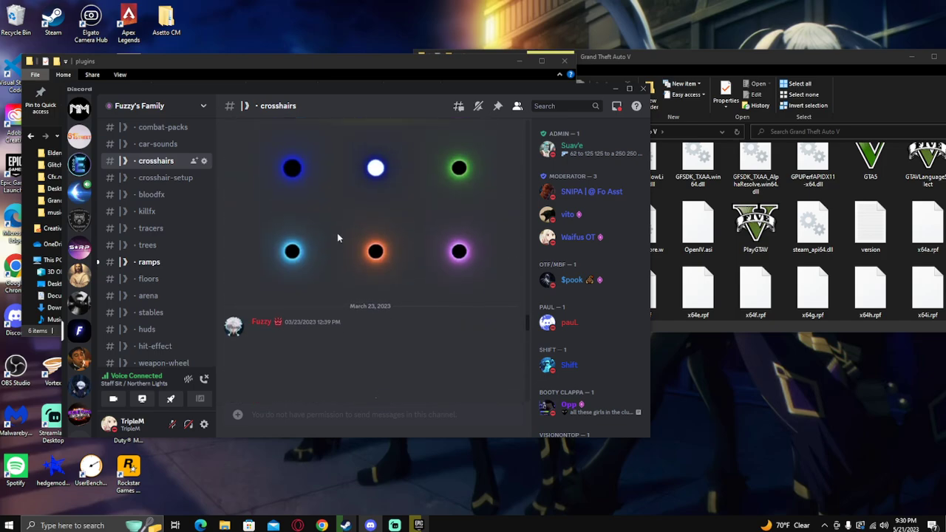
left_click(374, 264)
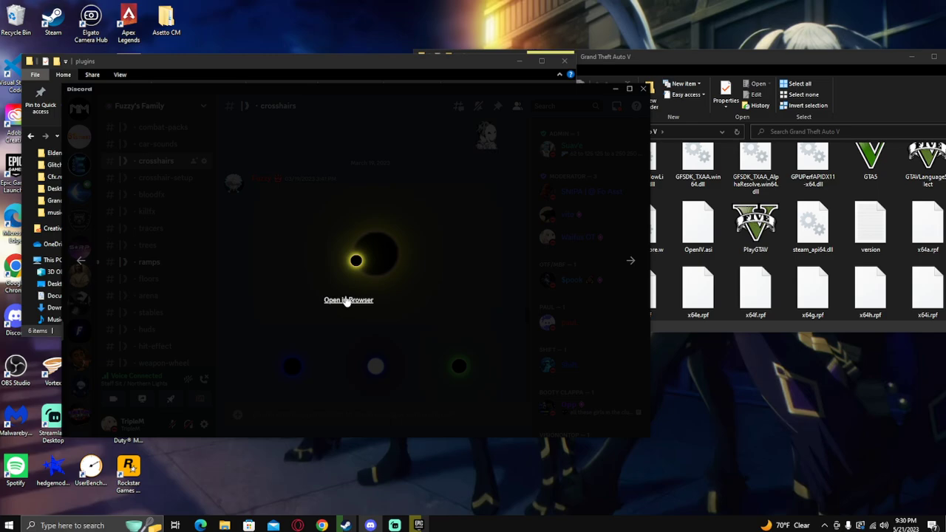
right_click(353, 265)
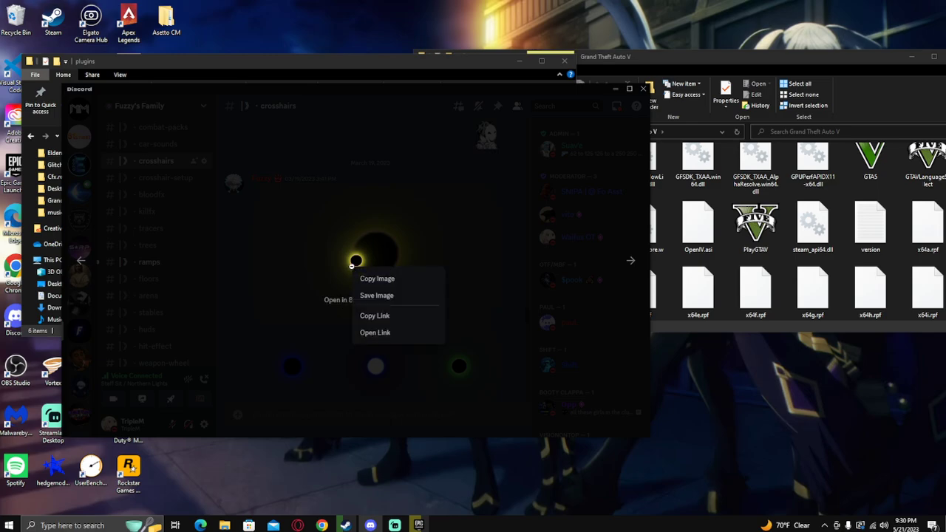
left_click(383, 297)
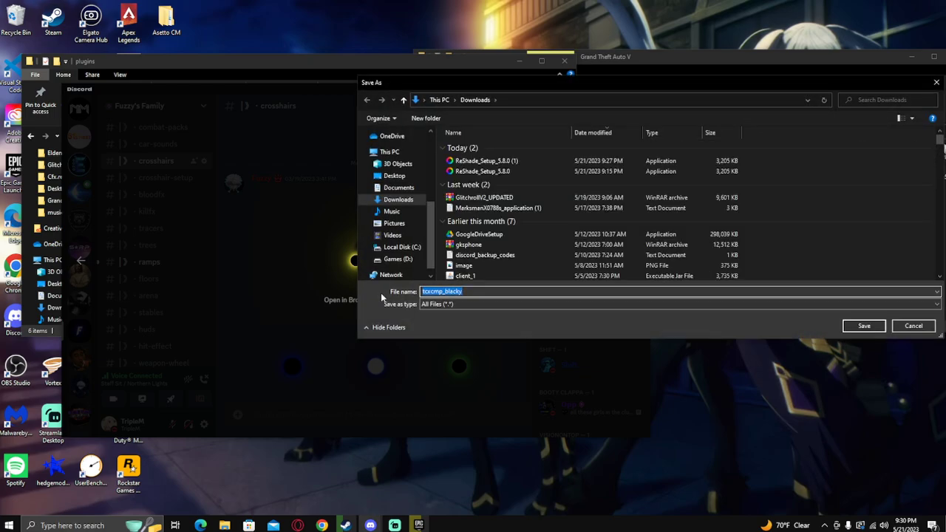
left_click(394, 176)
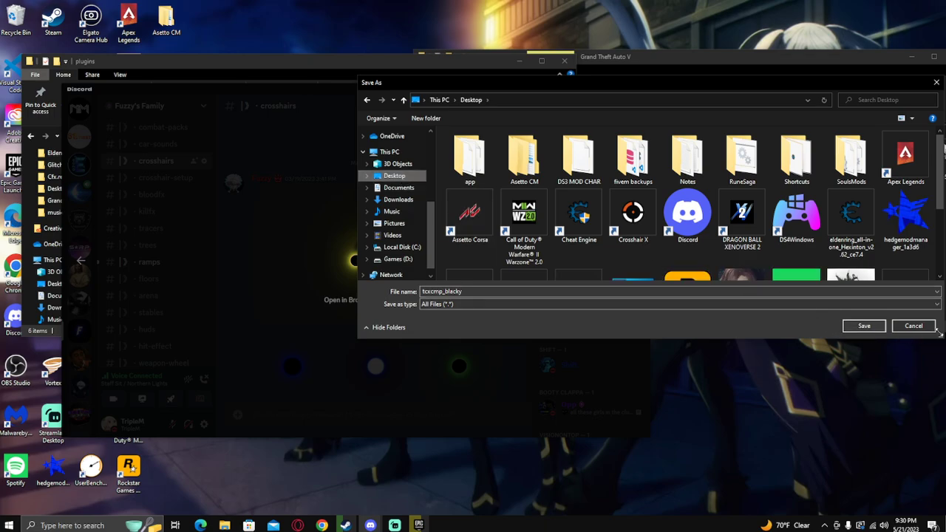
left_click(913, 326)
left_click(422, 206)
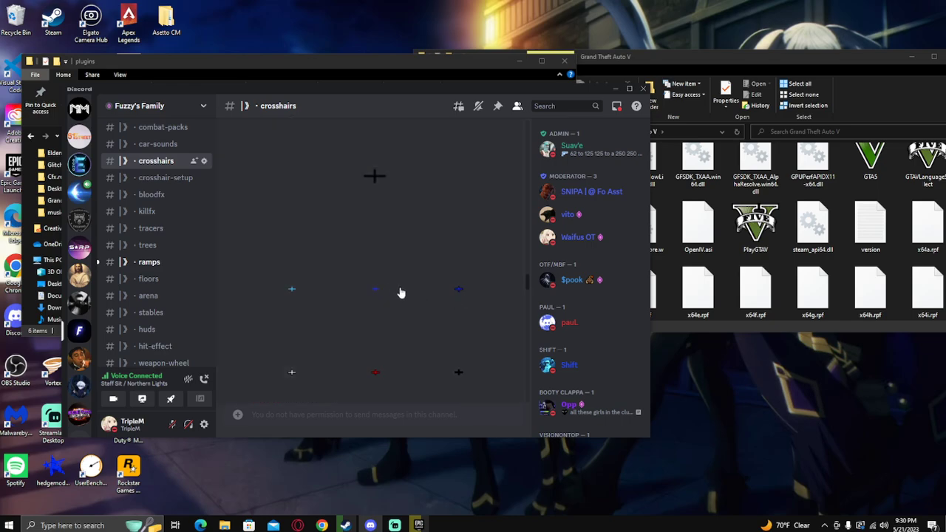
Step: Preview the light blue plus-shaped crosshair and examine the other crosshair designs in the channel
right_click(364, 298)
left_click(303, 301)
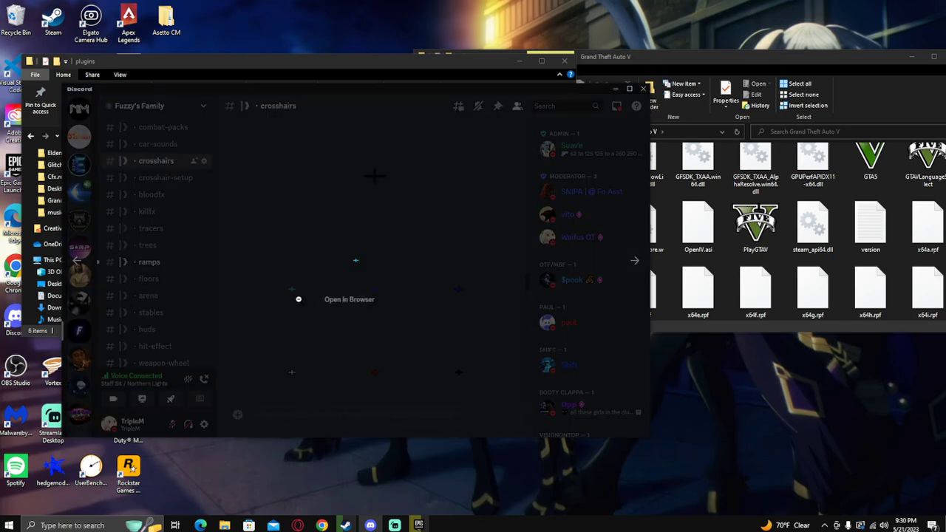
left_click(389, 400)
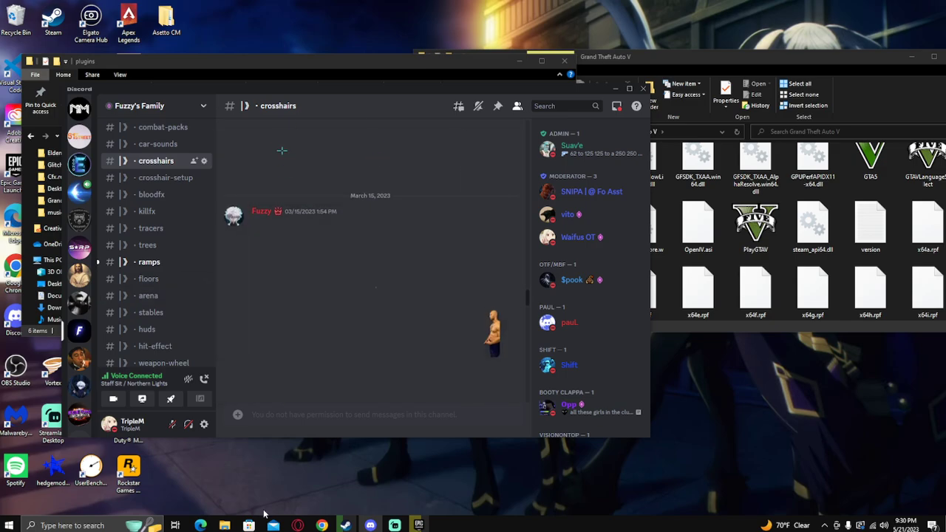
scroll(342, 362, "down", 10)
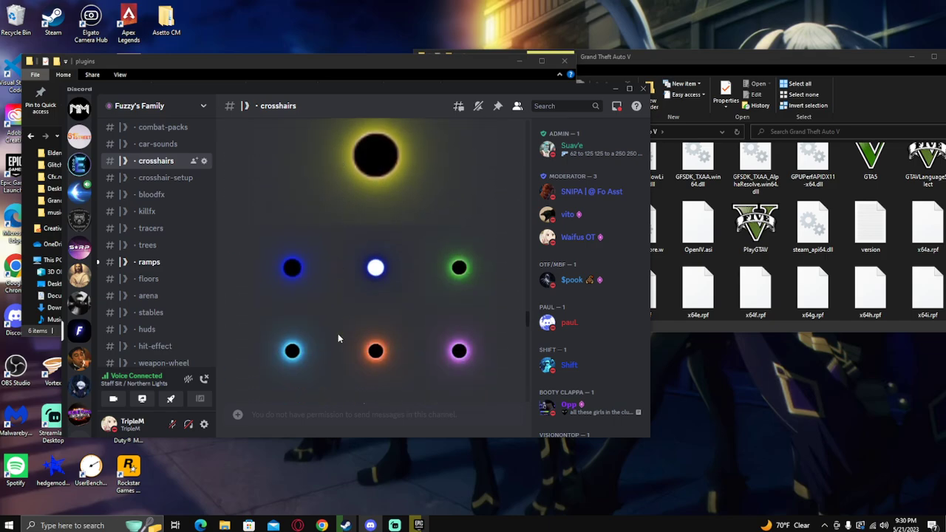
scroll(318, 275, "up", 5)
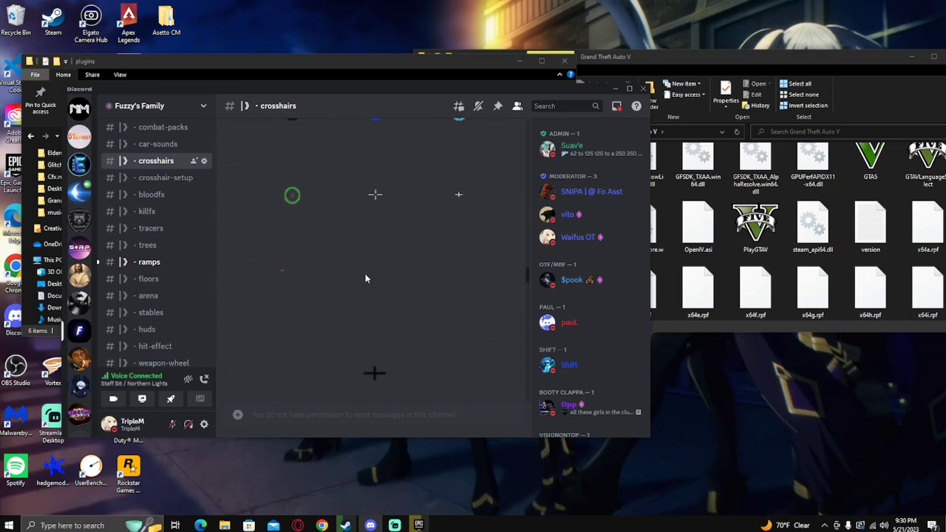
scroll(363, 278, "up", 10)
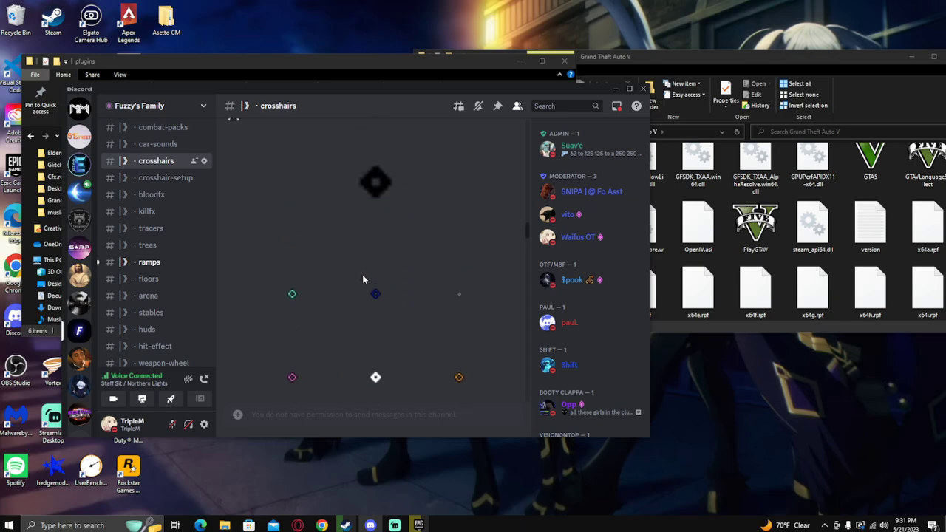
scroll(362, 276, "up", 5)
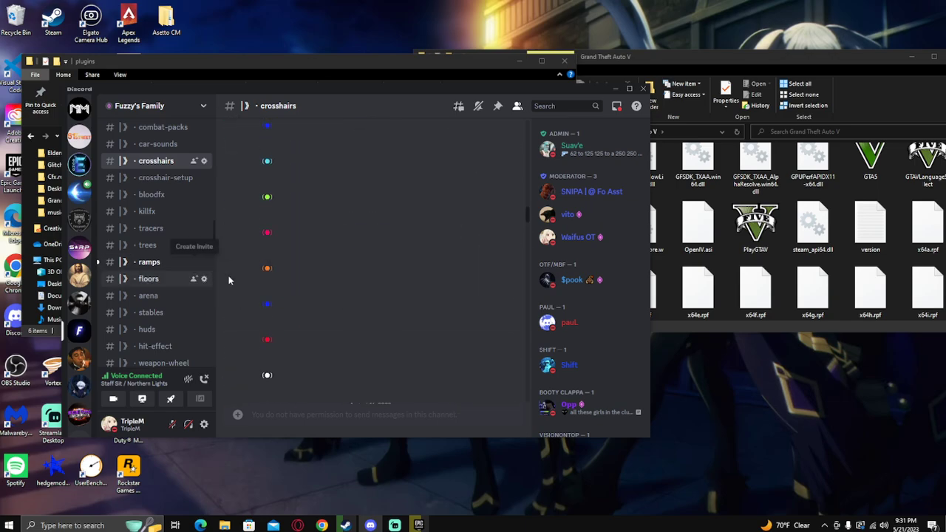
scroll(253, 279, "down", 4)
scroll(343, 290, "down", 3)
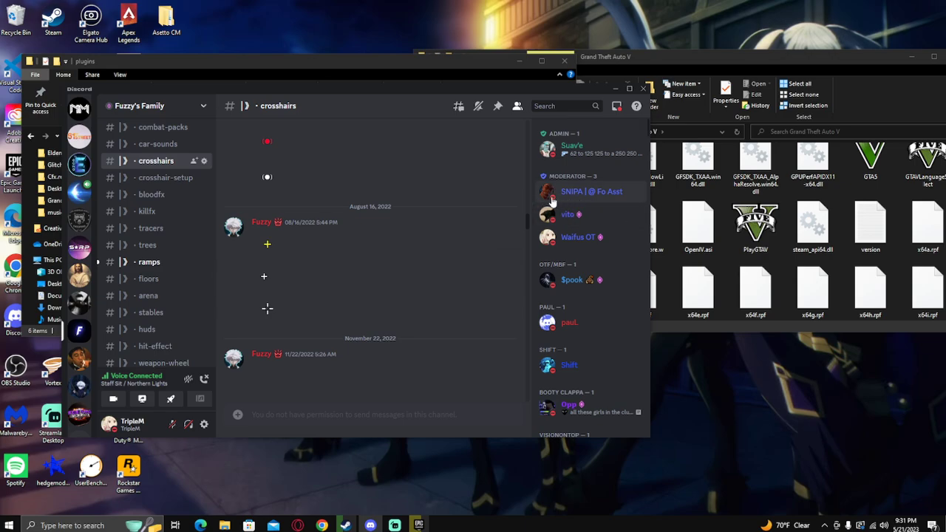
Step: Switch to File Explorer, open reshade-shaders' Textures folder inside FiveM's plugins folder and select the Layer image
left_click(196, 60)
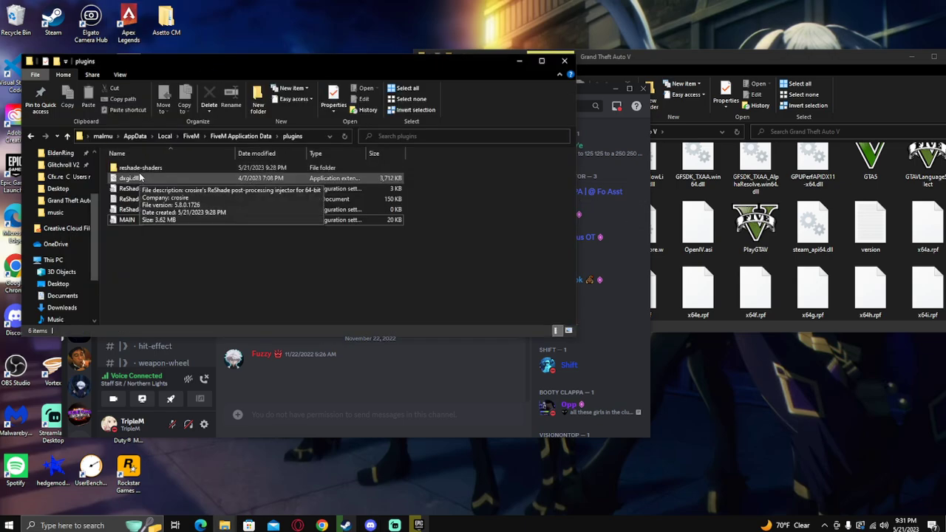
left_click(142, 165)
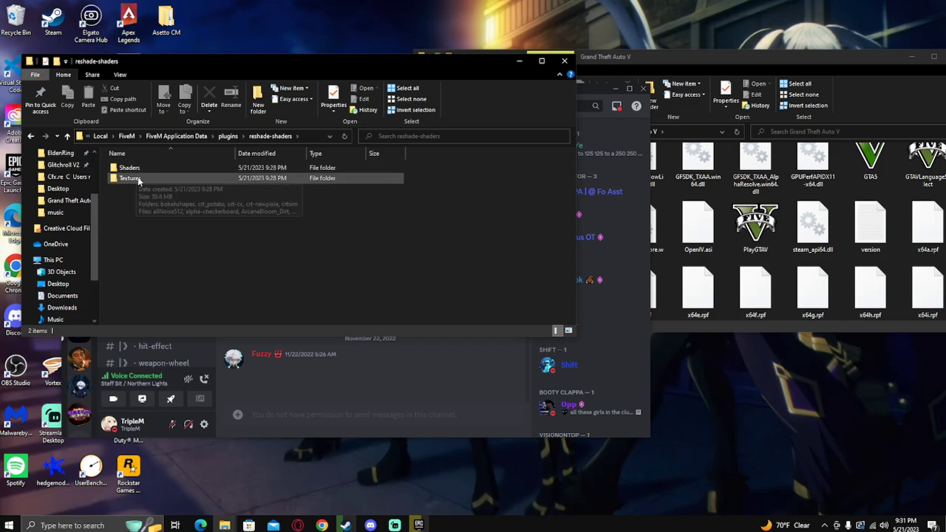
double_click(146, 180)
scroll(335, 214, "down", 5)
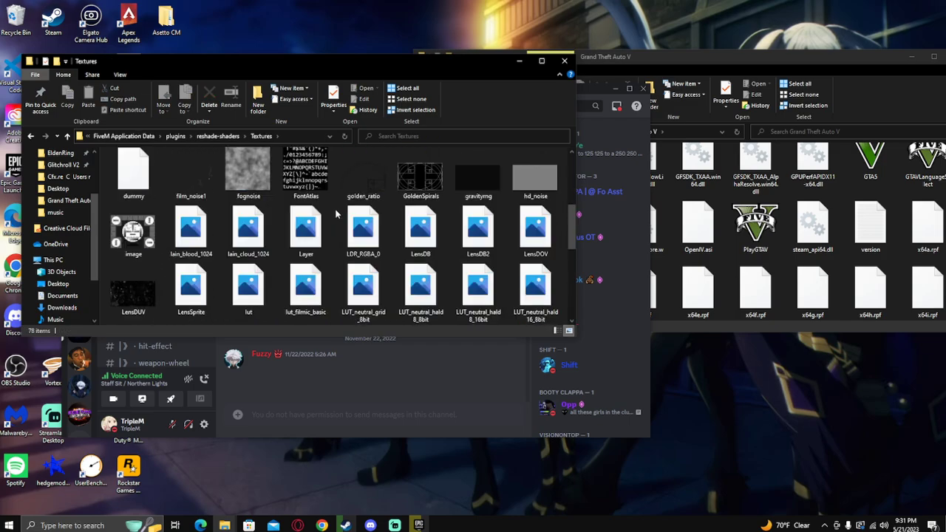
left_click(303, 235)
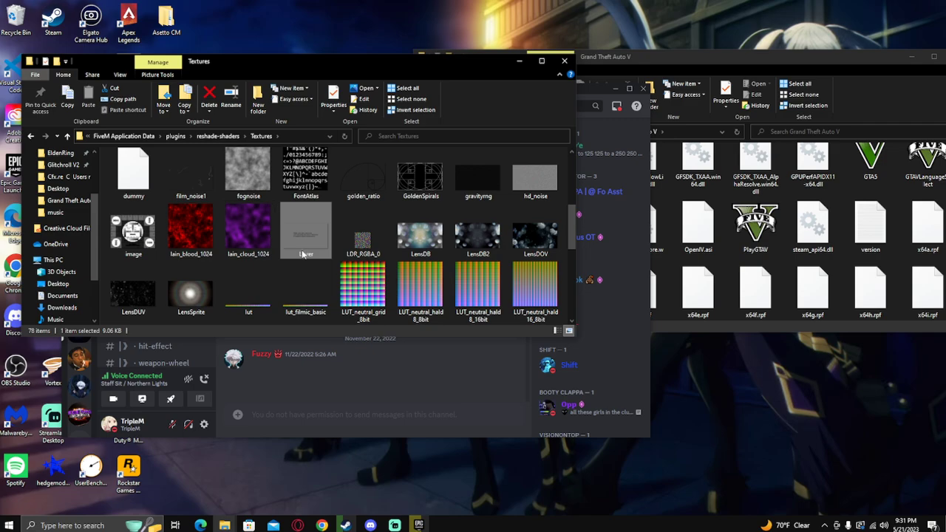
Step: Check the Layer image's file properties and close them without changes
right_click(302, 251)
left_click(339, 506)
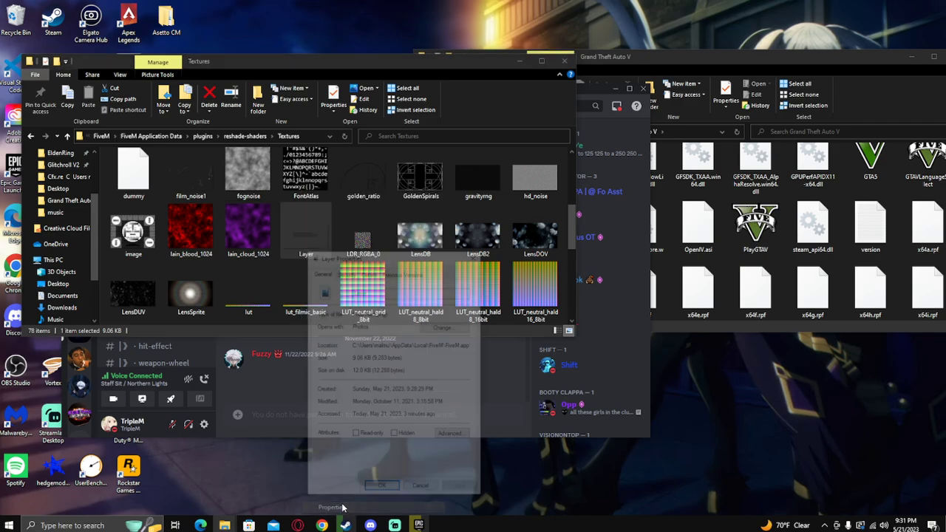
left_click(420, 490)
Step: Switch to Discord and enlarge the black circle crosshair with the yellow glow from March 2023 in the crosshairs channel
left_click(421, 402)
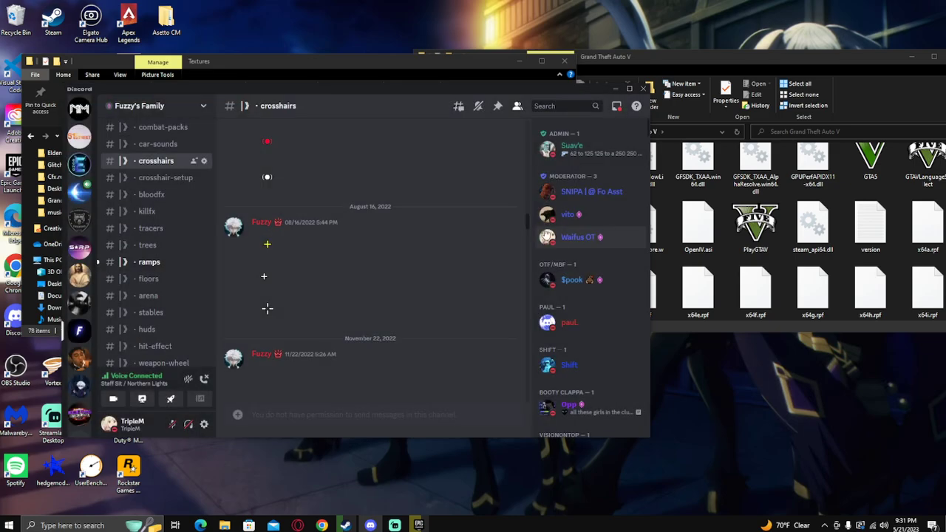
left_click_drag(527, 218, 536, 313)
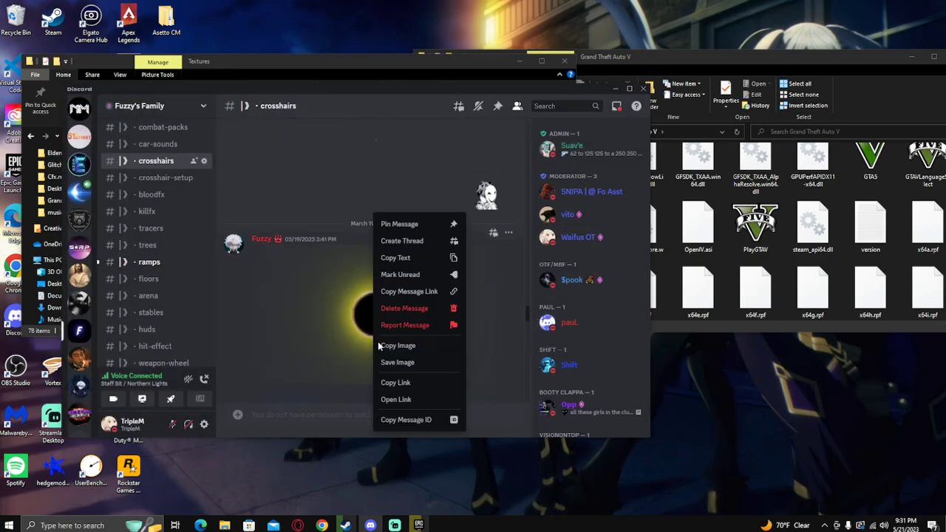
left_click(395, 350)
right_click(394, 316)
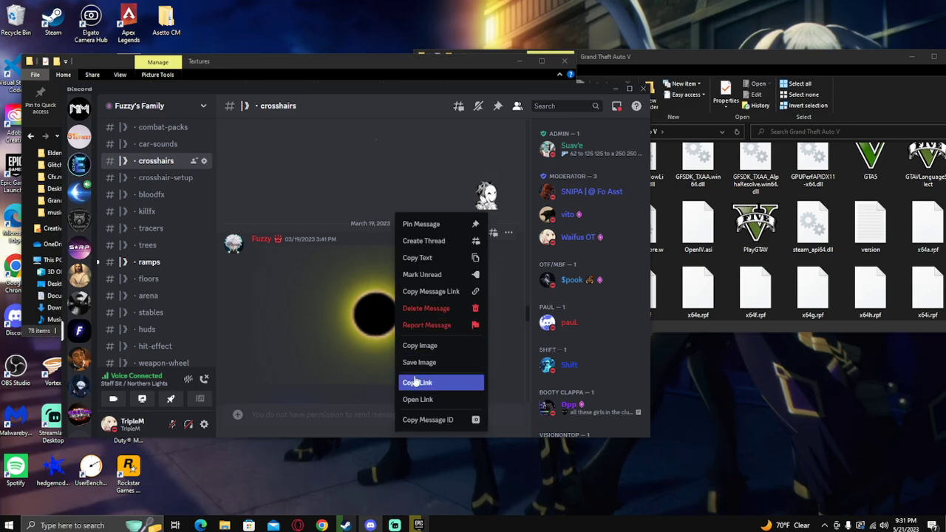
left_click(345, 328)
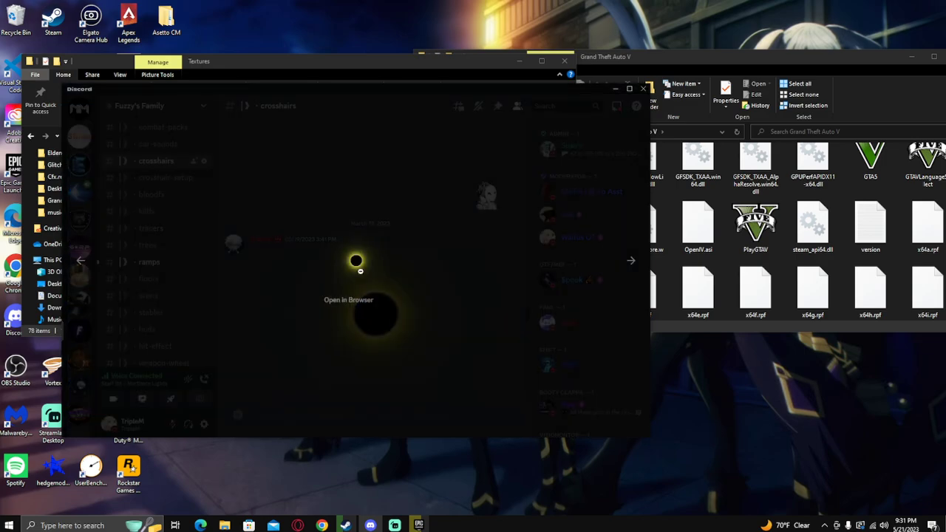
Step: Save the enlarged black circle crosshair to the Desktop as tcxcmp_blacky and close its preview
right_click(362, 241)
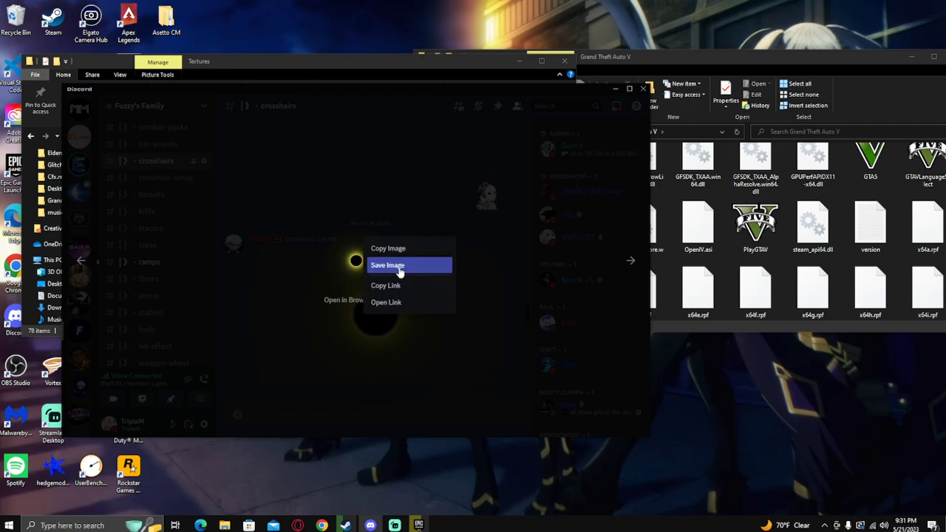
left_click(397, 266)
left_click(393, 176)
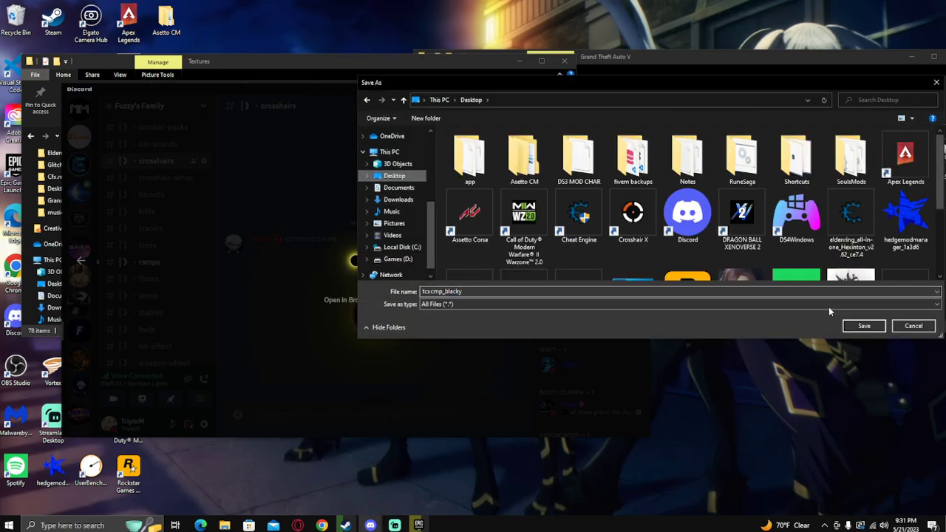
left_click(864, 326)
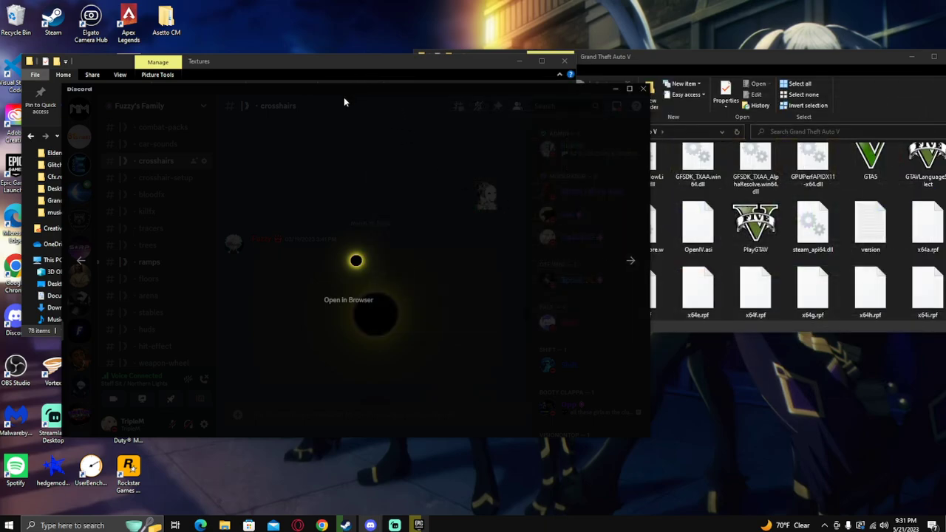
left_click(358, 91)
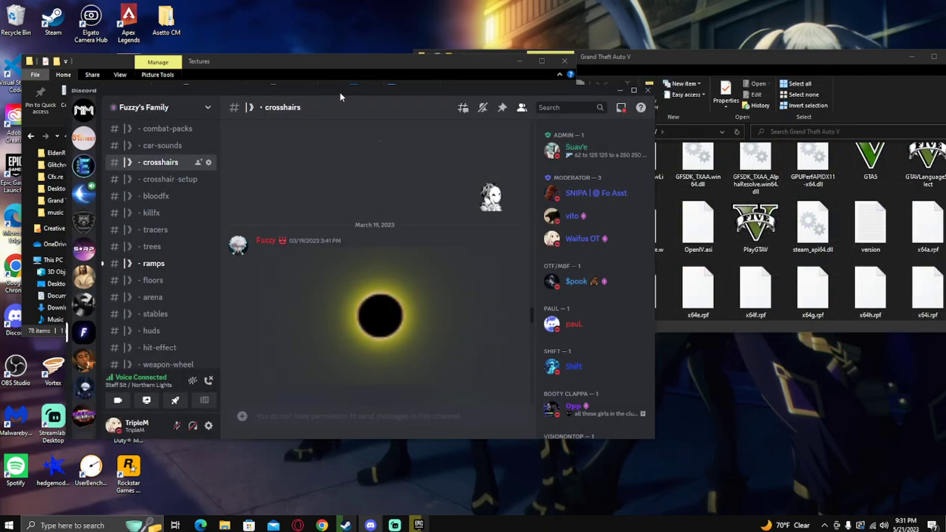
Step: Move the Discord and Textures windows clear of the desktop icons and rename the saved tcxcmp_blacky image as Layer
left_click_drag(342, 93, 597, 119)
left_click_drag(334, 77, 582, 109)
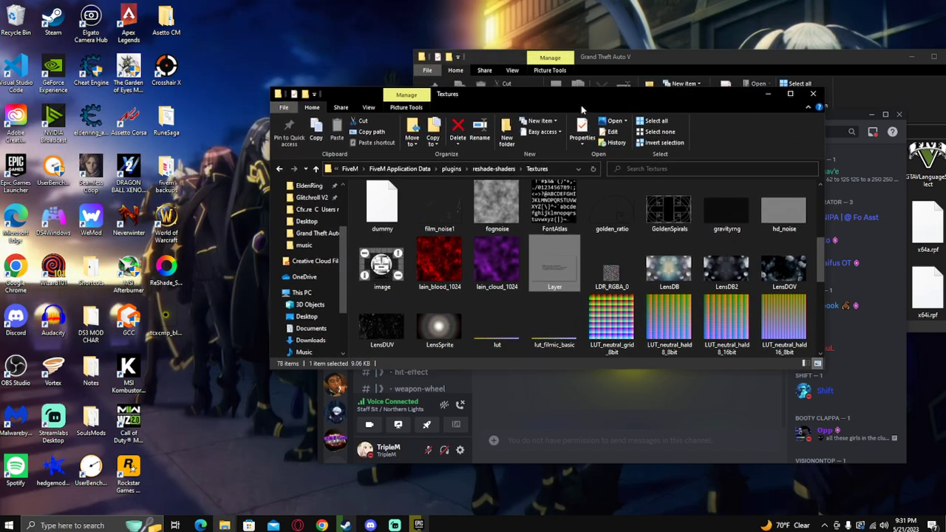
right_click(159, 328)
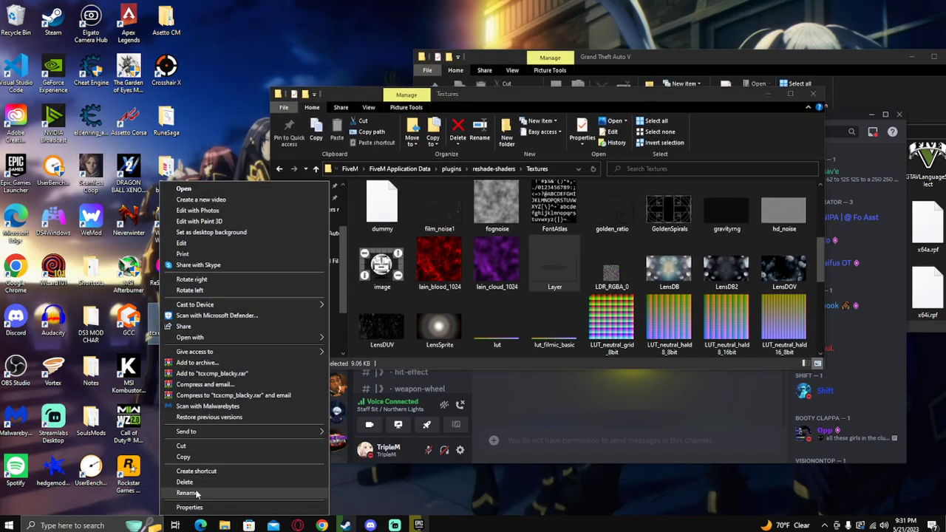
left_click(194, 487)
key("BackSpace")
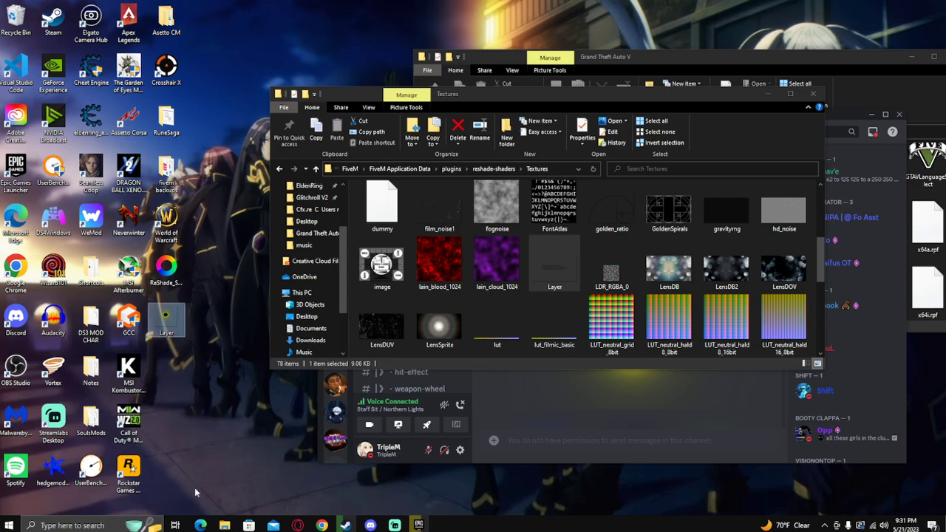
key("Return")
Step: Rename the original Layer image in the Textures folder as old
right_click(558, 282)
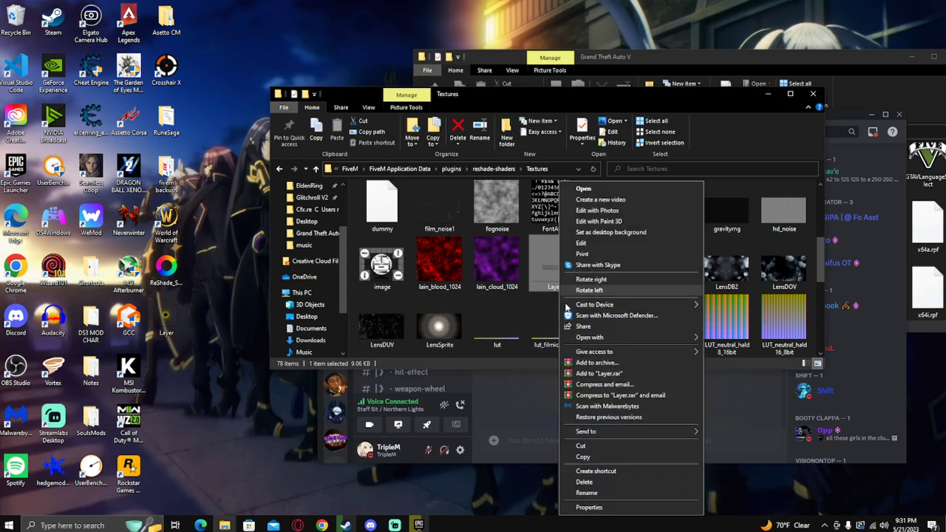
left_click(602, 487)
type("old")
key("Return")
Step: Move the old image from the Textures folder to the desktop and the new Layer crosshair image into the folder
left_click_drag(429, 344, 236, 192)
left_click_drag(159, 326, 411, 298)
Step: Search Windows for fivem and launch FiveM
key("super")
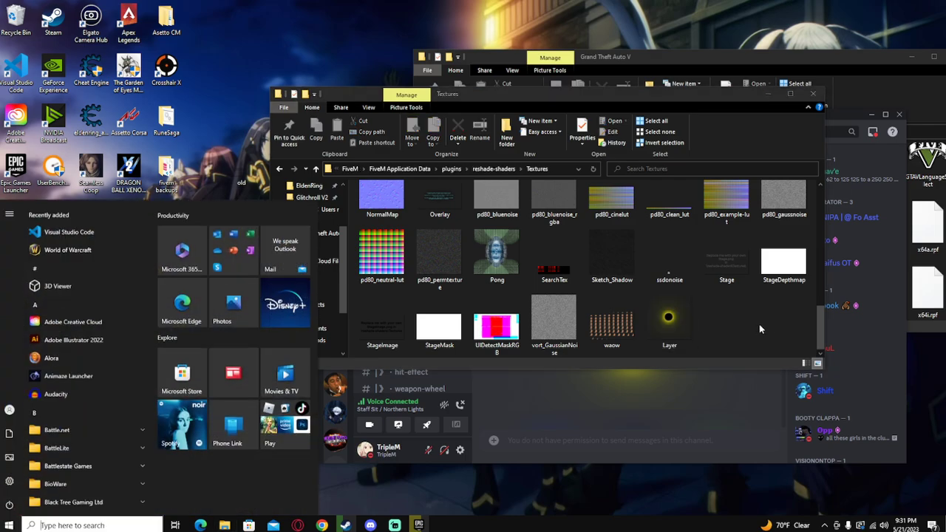
type("fivem")
key("Return")
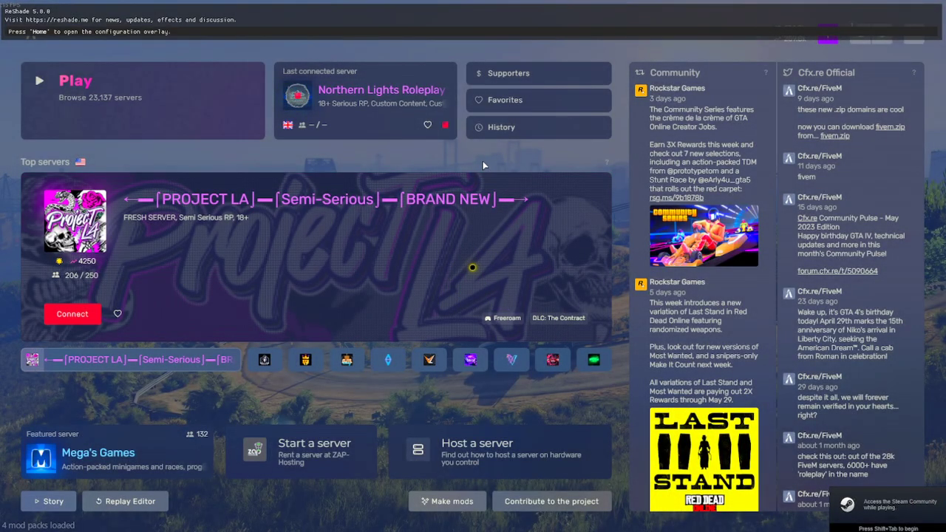
Step: Examine the active effects and Layer.fx settings in the ReShade configuration overlay, then close it
key("Home")
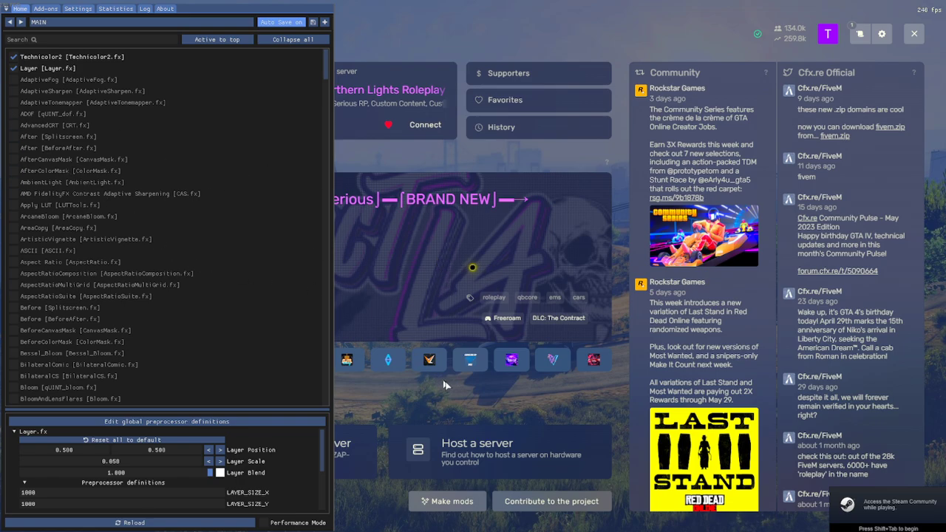
key("Home")
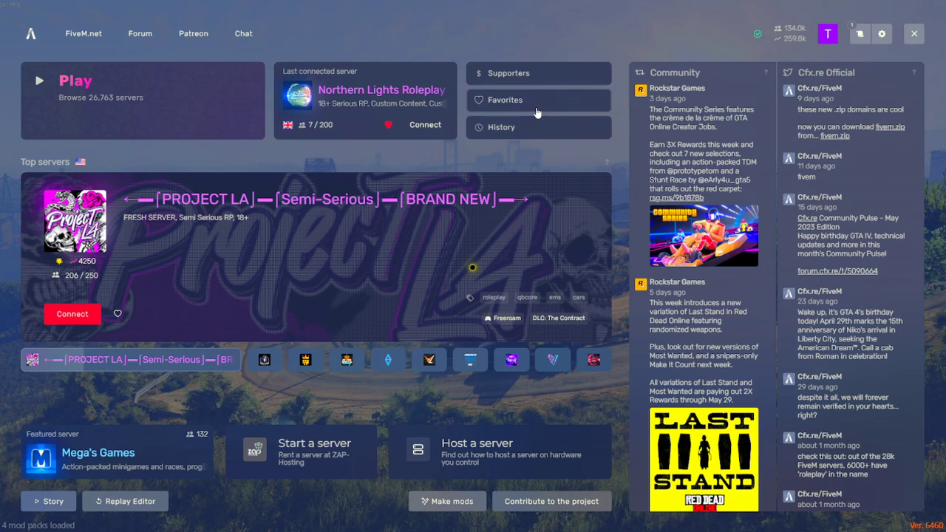
Step: Show and hide FiveM's console over the main menu, leaving it open
key("F8")
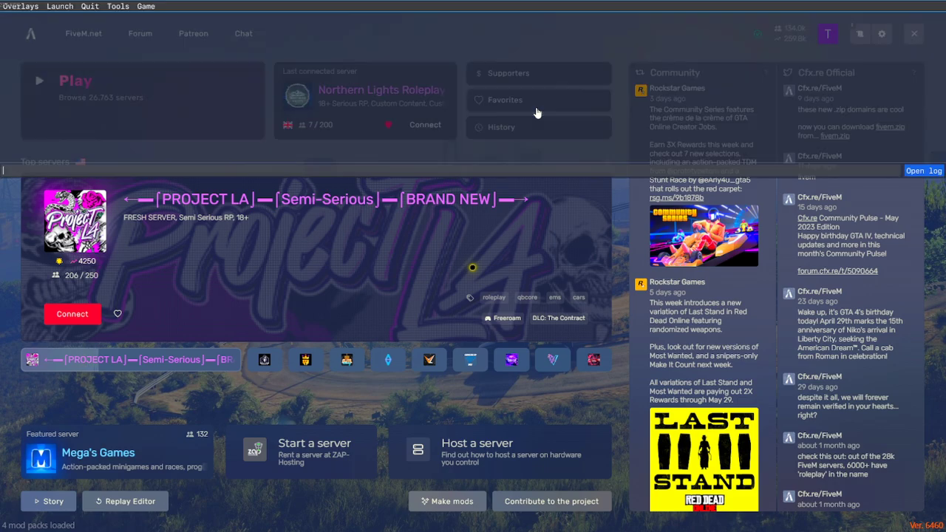
key("F8")
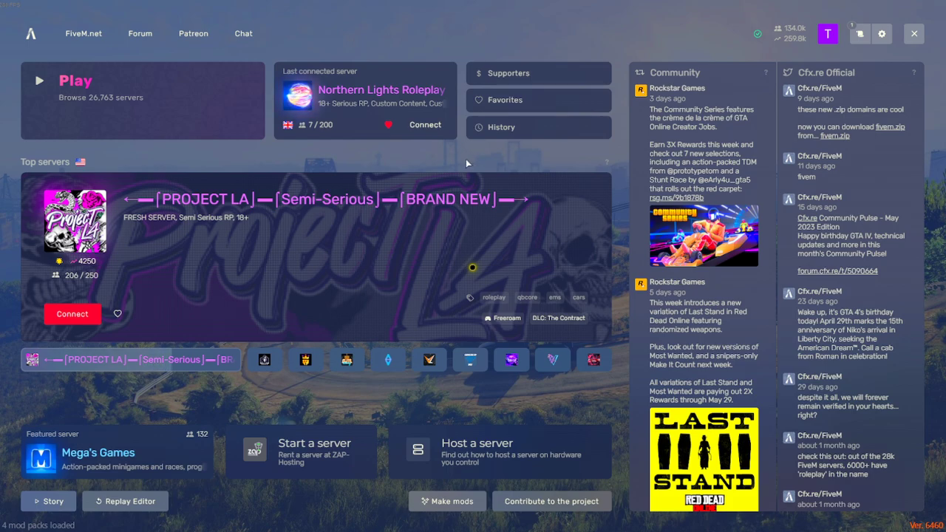
key("F8")
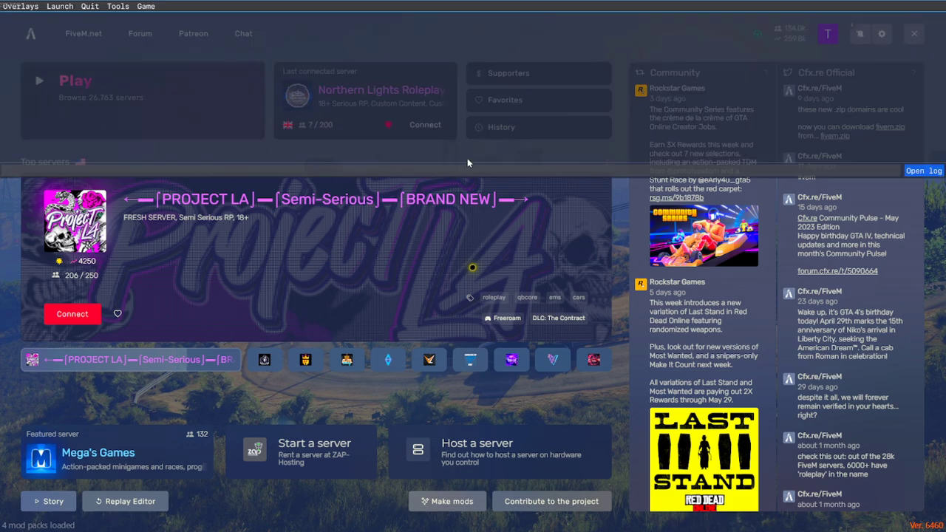
key("F8")
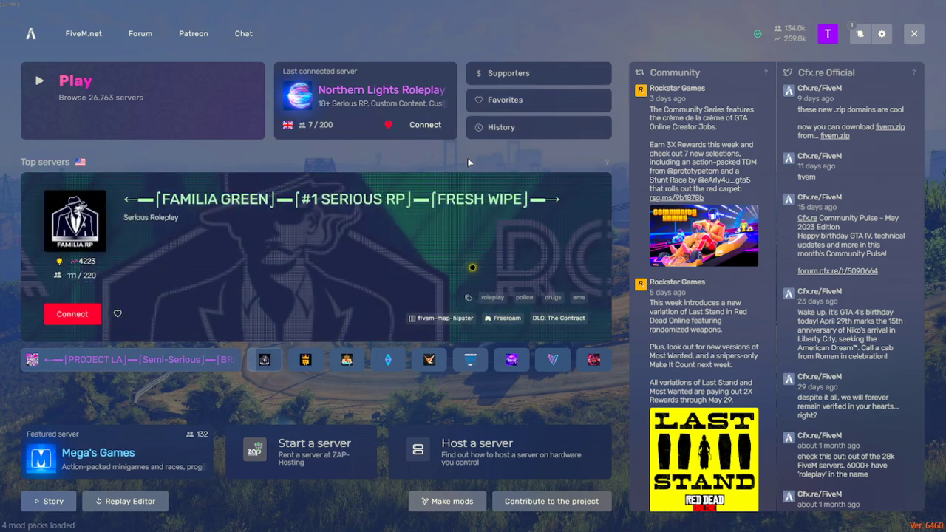
key("F8")
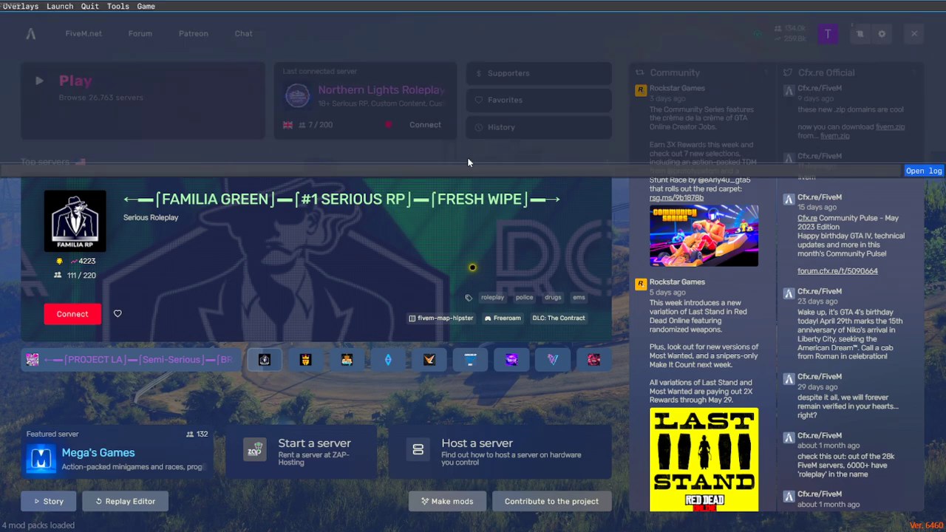